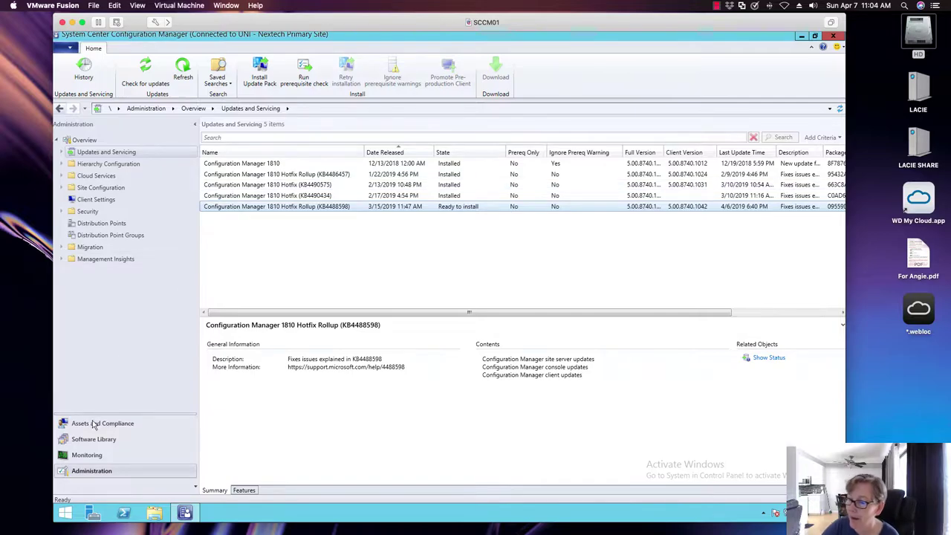
Step: Open Software Library from the workspace pane to show its overview
{"action": "left_click", "coordinate": [94, 439]}
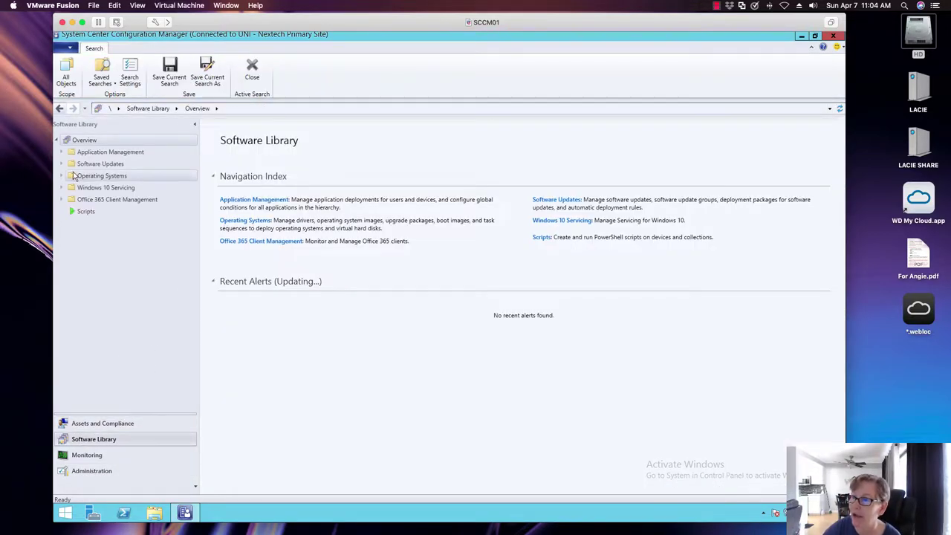
Step: Expand Operating Systems, glance at Task Sequences, and confirm Operating System Images is empty
{"action": "left_click", "coordinate": [61, 175]}
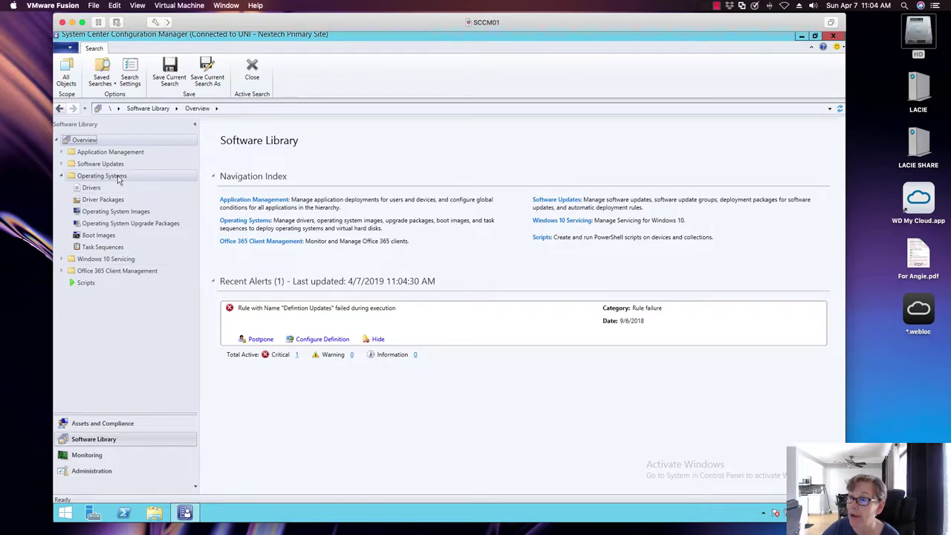
{"action": "left_click", "coordinate": [96, 213]}
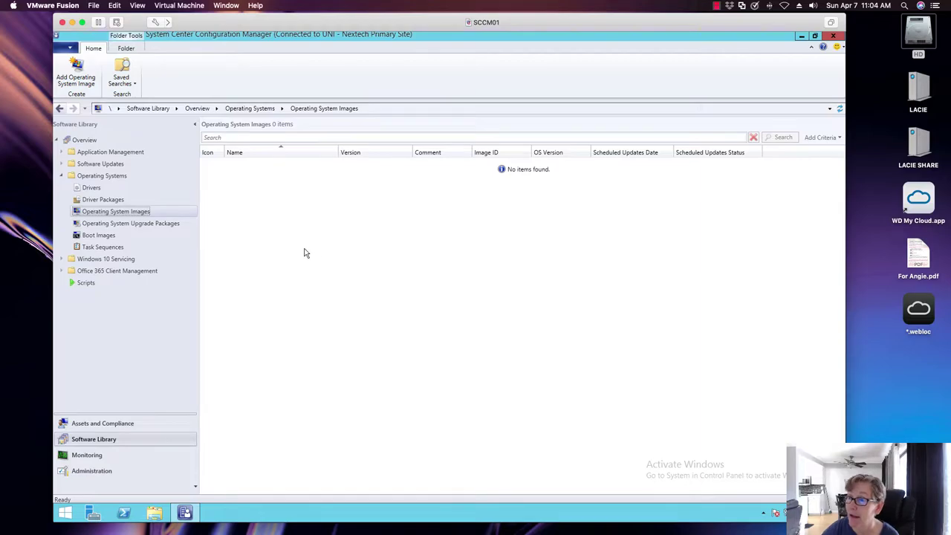
{"action": "left_click", "coordinate": [112, 247]}
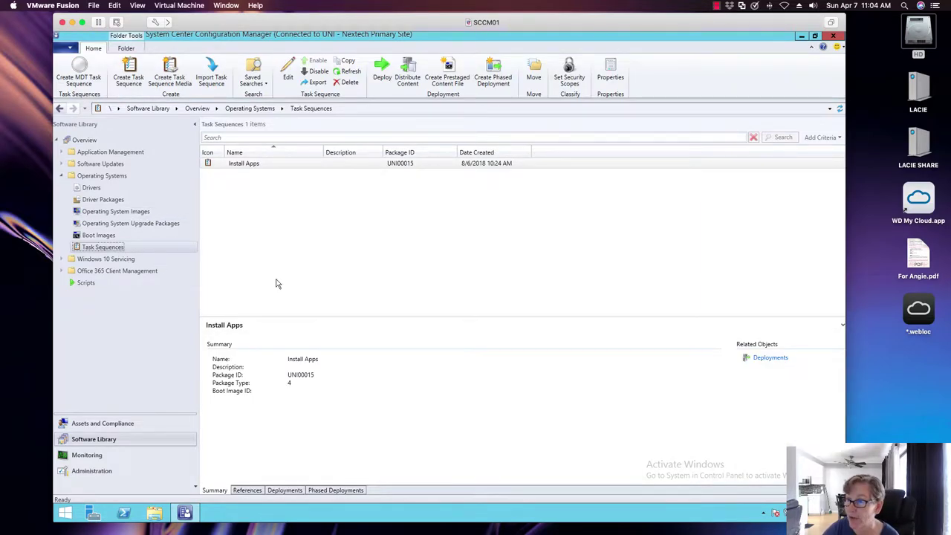
{"action": "left_click", "coordinate": [128, 214]}
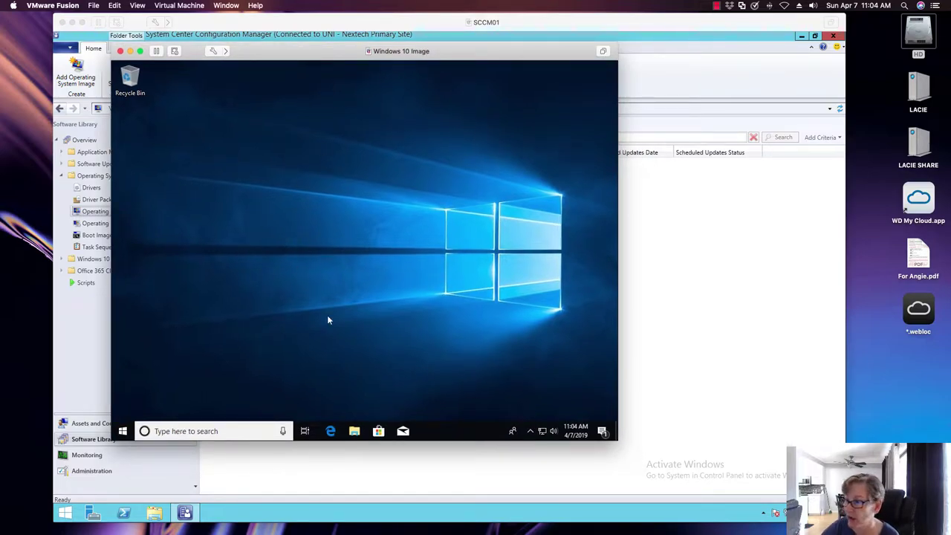
Step: Open the Windows 10 VM's Start menu to show its apps list
{"action": "left_click", "coordinate": [122, 431]}
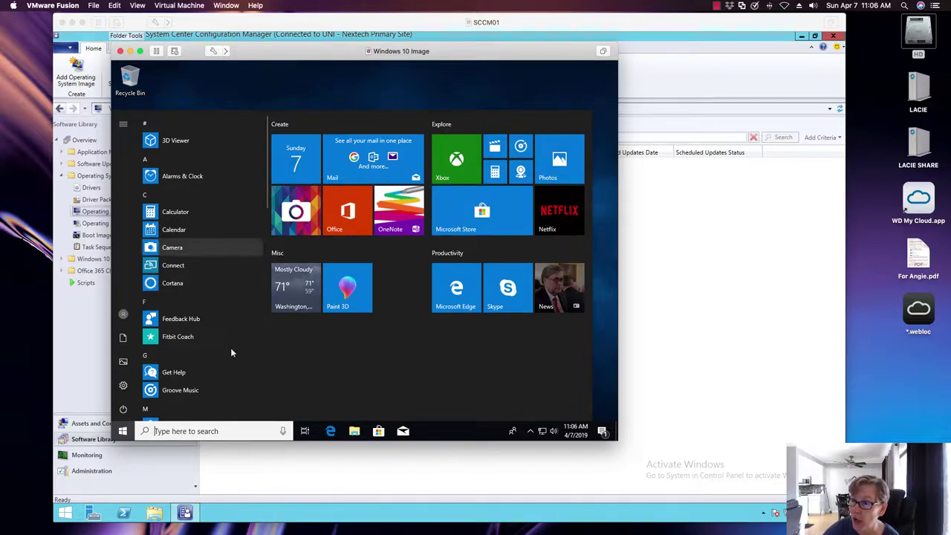
Step: Scroll the Start menu app list down to the Windows folders
{"action": "scroll", "coordinate": [226, 296], "scroll_direction": "down", "scroll_amount": 10}
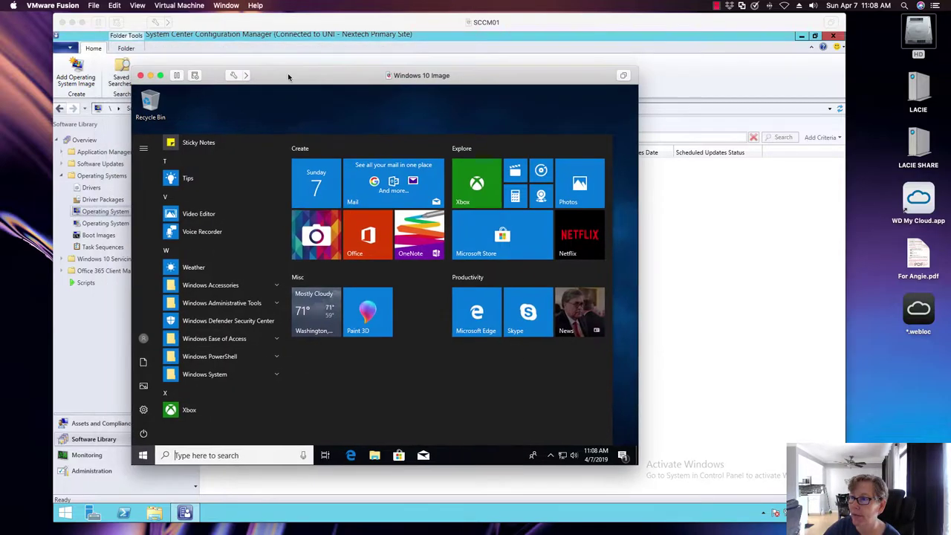
Step: Reposition the VM window and reopen the Start menu after briefly trying the Run dialog
{"action": "left_click_drag", "start_coordinate": [269, 52], "coordinate": [289, 76]}
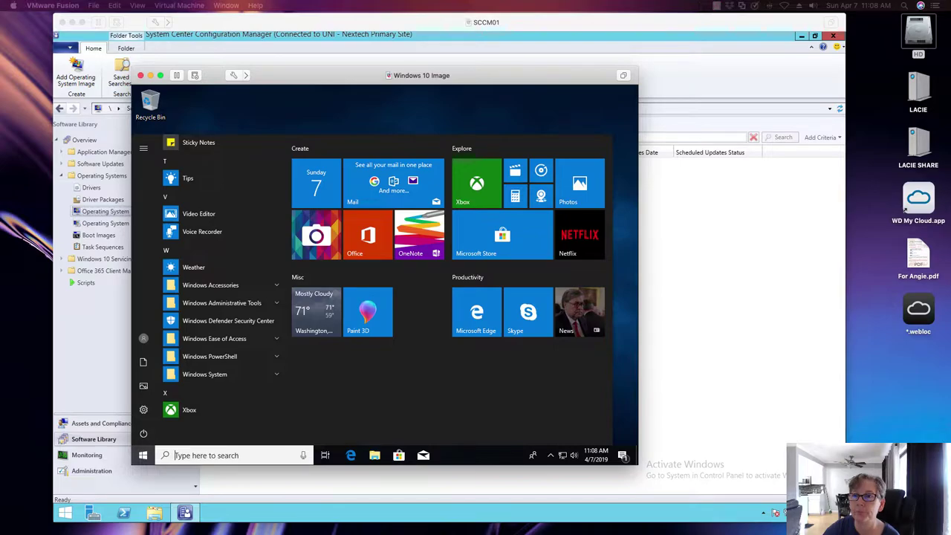
{"action": "key", "text": "Escape"}
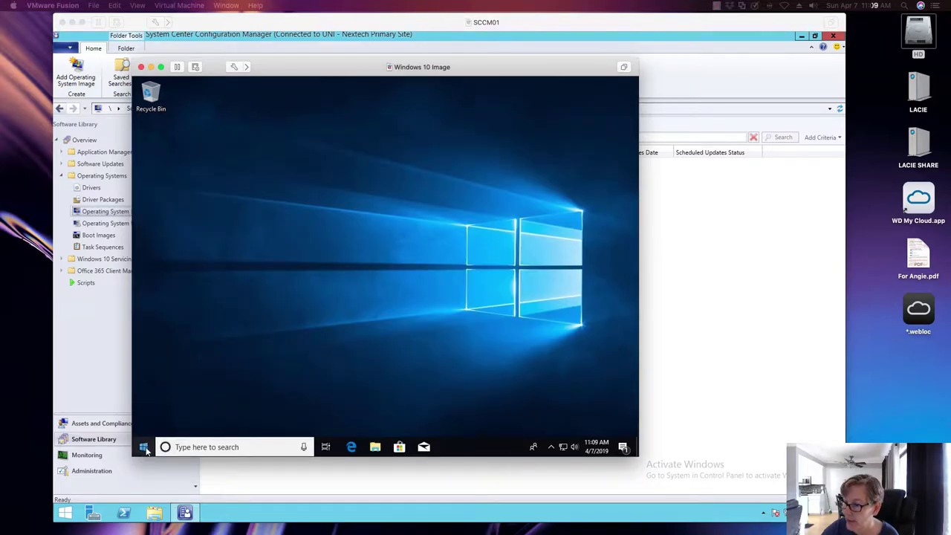
{"action": "right_click", "coordinate": [143, 446]}
{"action": "left_click", "coordinate": [189, 396]}
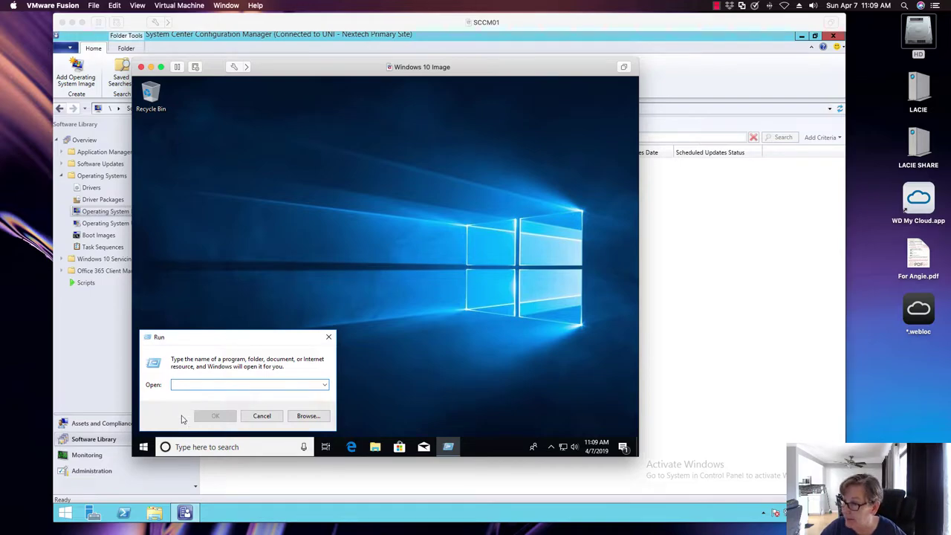
{"action": "left_click", "coordinate": [143, 446]}
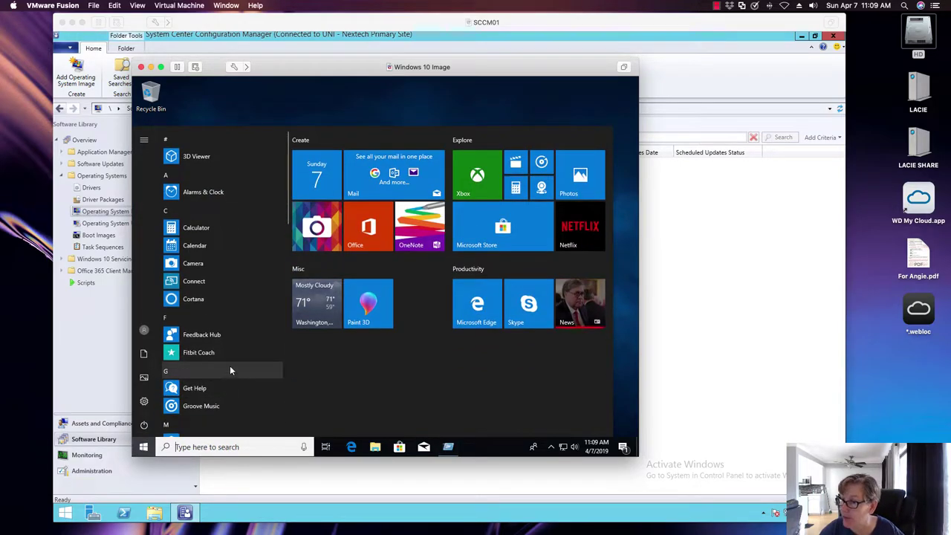
{"action": "left_click_drag", "start_coordinate": [290, 204], "coordinate": [287, 416]}
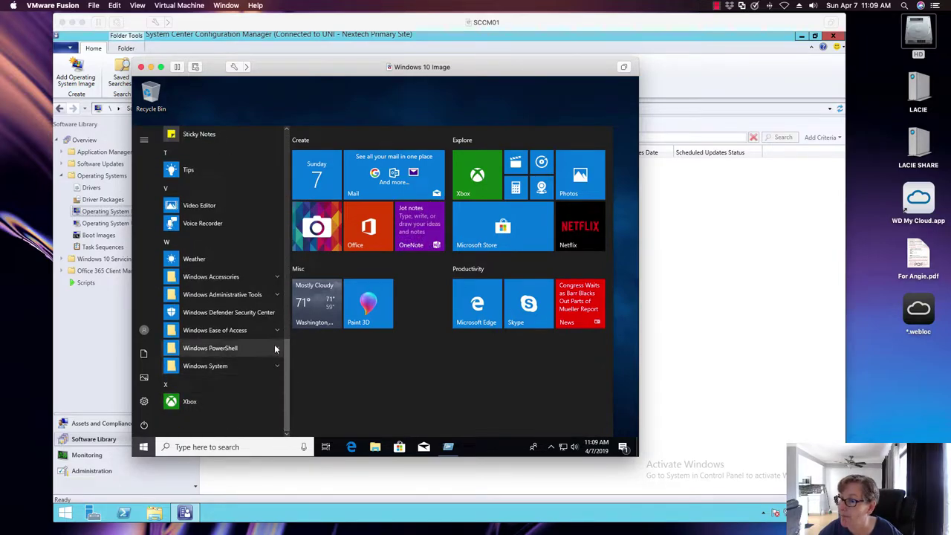
Step: Run Command Prompt from the Windows System folder as administrator
{"action": "left_click", "coordinate": [273, 278]}
{"action": "scroll", "coordinate": [249, 372], "scroll_direction": "up", "scroll_amount": 5}
{"action": "scroll", "coordinate": [250, 356], "scroll_direction": "down", "scroll_amount": 2}
{"action": "scroll", "coordinate": [251, 351], "scroll_direction": "up", "scroll_amount": 4}
{"action": "scroll", "coordinate": [252, 351], "scroll_direction": "down", "scroll_amount": 10}
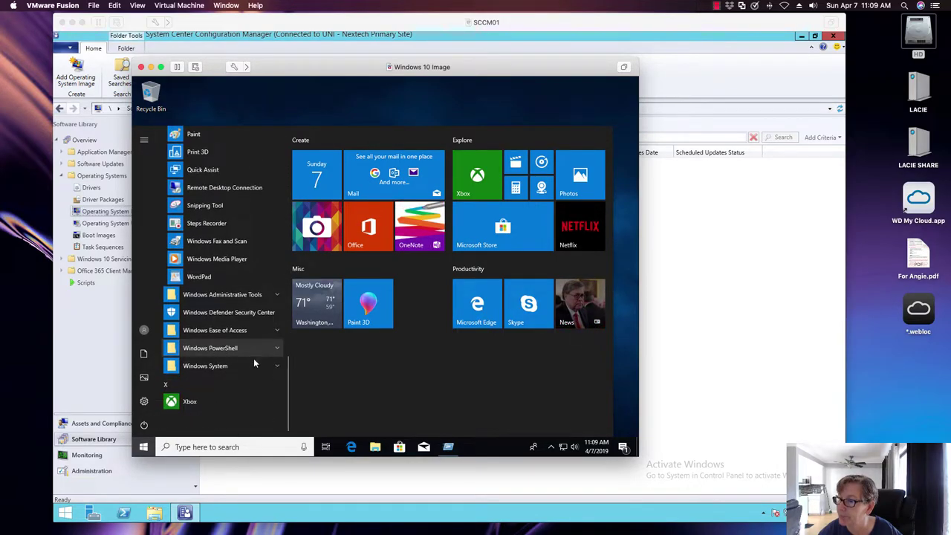
{"action": "left_click", "coordinate": [262, 367]}
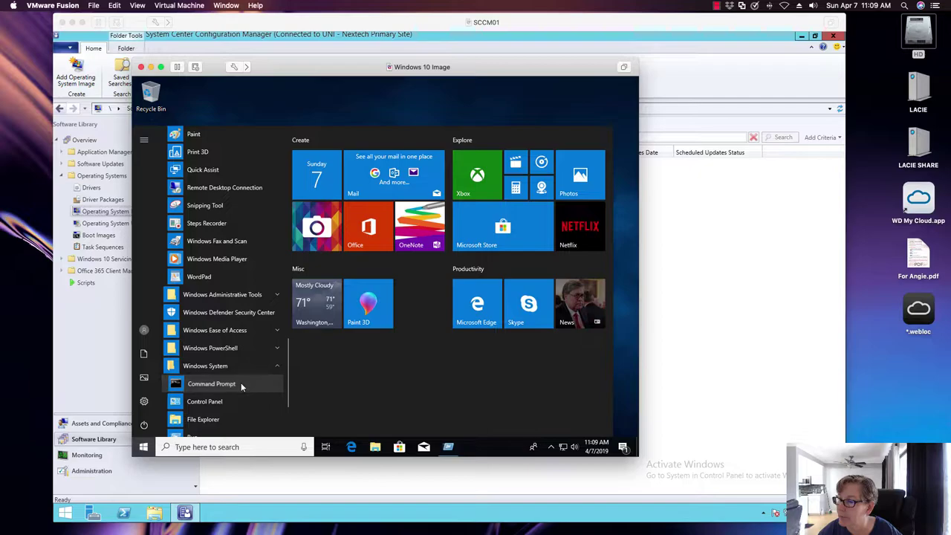
{"action": "right_click", "coordinate": [241, 383]}
{"action": "mouse_move", "coordinate": [344, 411]}
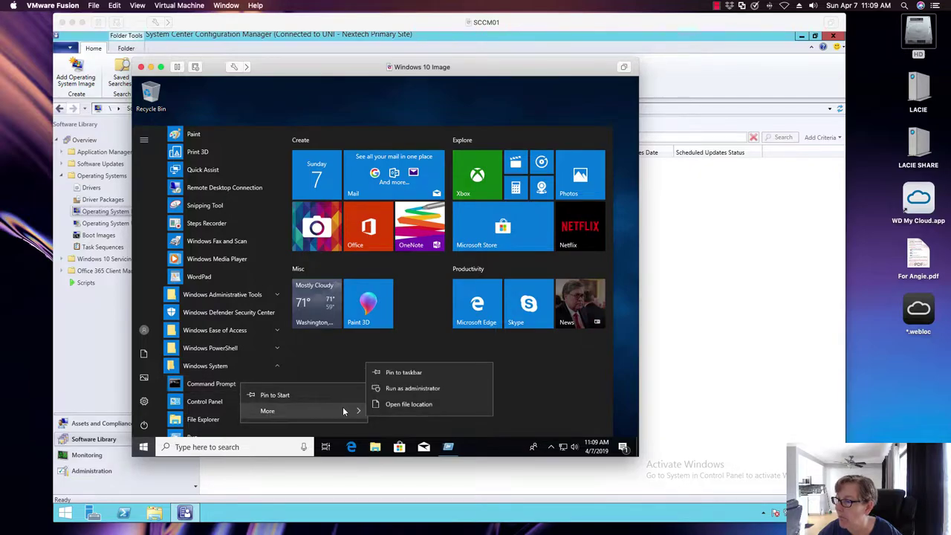
{"action": "left_click", "coordinate": [401, 387]}
Step: Approve the elevation prompt and enter the %windir%\system32\sysprep\sysprep.exe path
{"action": "left_click", "coordinate": [330, 327]}
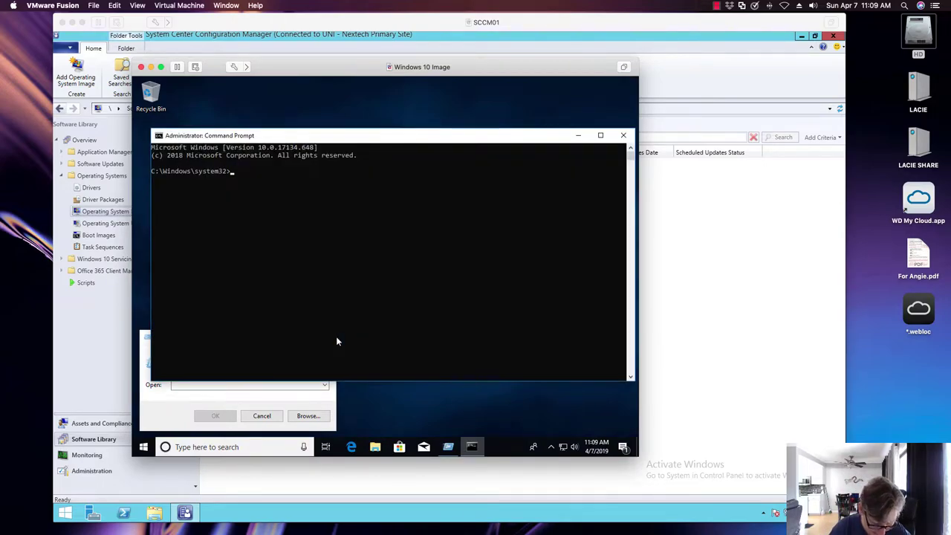
{"action": "type", "text": "%"}
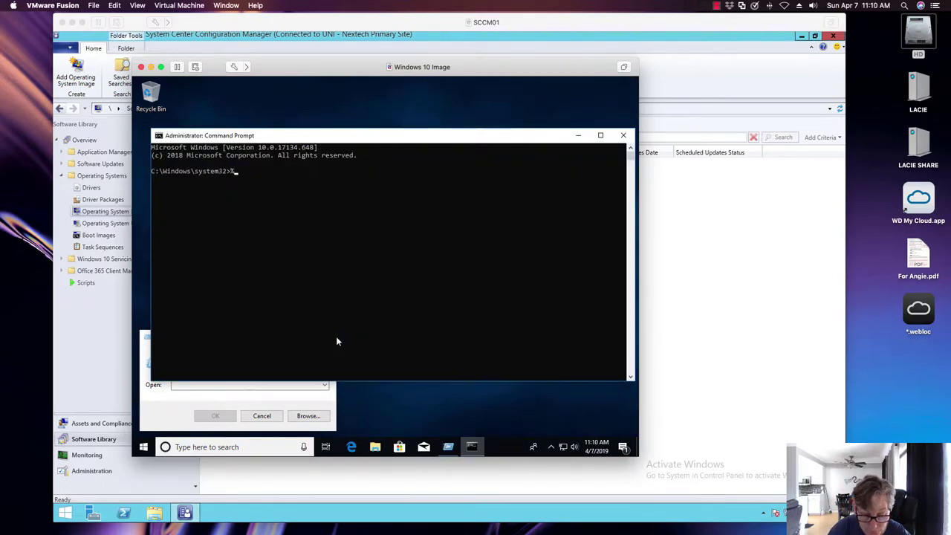
{"action": "type", "text": "windir"}
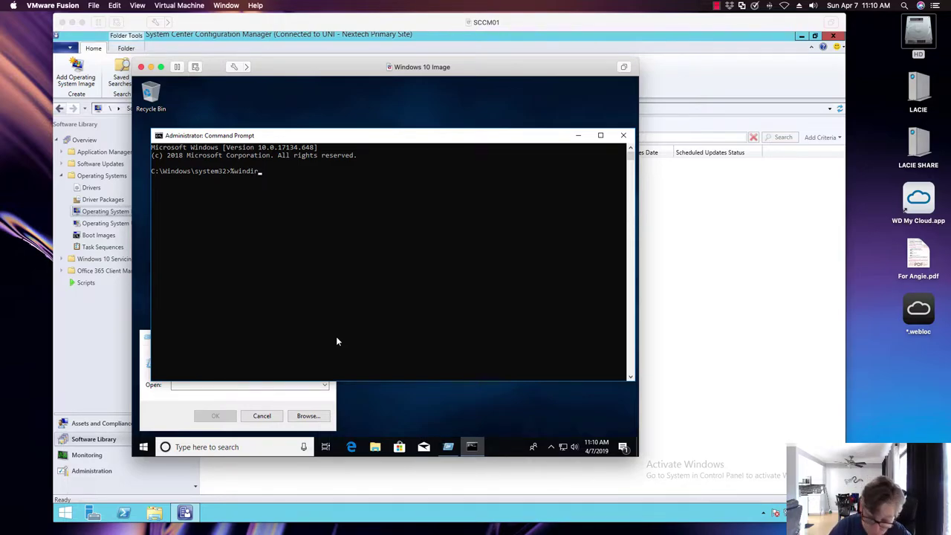
{"action": "type", "text": "\\"}
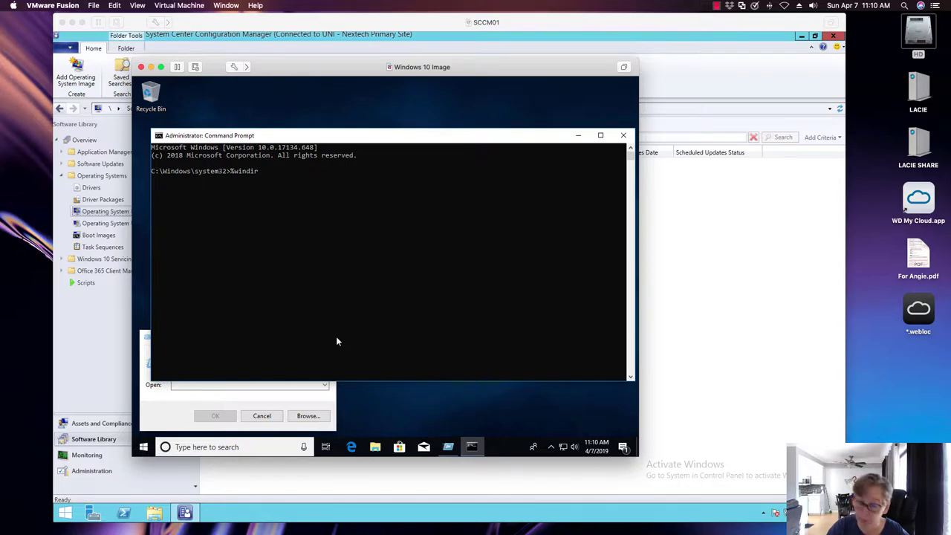
{"action": "type", "text": "%\\"}
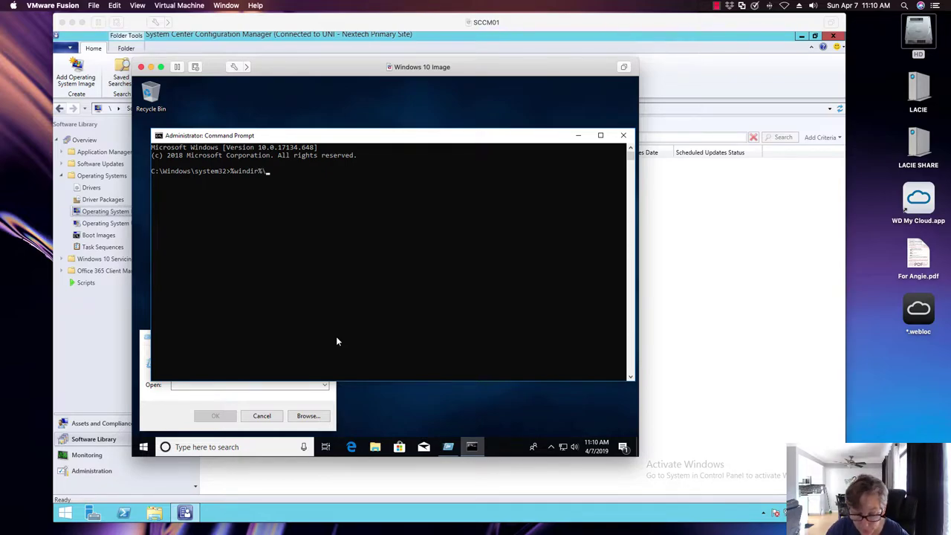
{"action": "type", "text": "windir"}
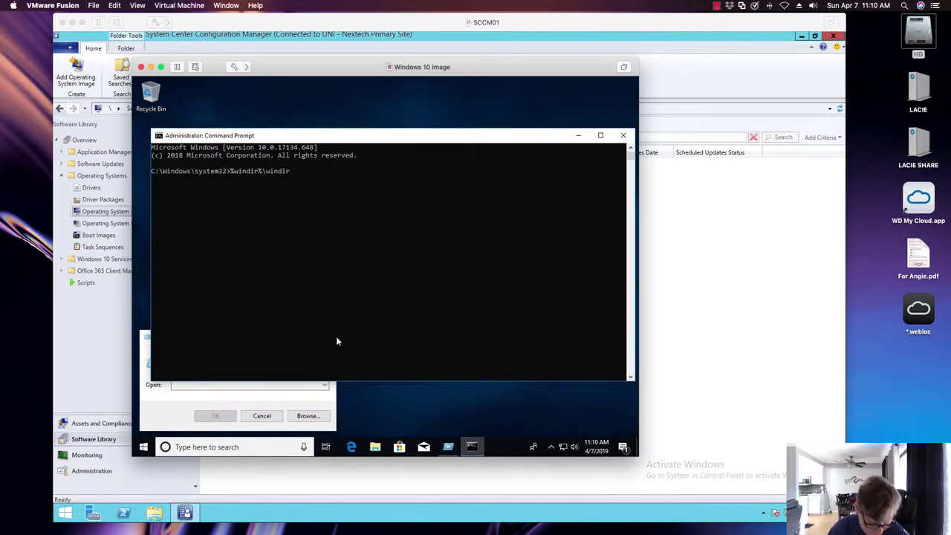
{"action": "key", "text": "BackSpace"}
{"action": "key", "text": "BackSpace"}
{"action": "key", "text": "BackSpace"}
{"action": "key", "text": "BackSpace"}
{"action": "key", "text": "BackSpace"}
{"action": "key", "text": "BackSpace"}
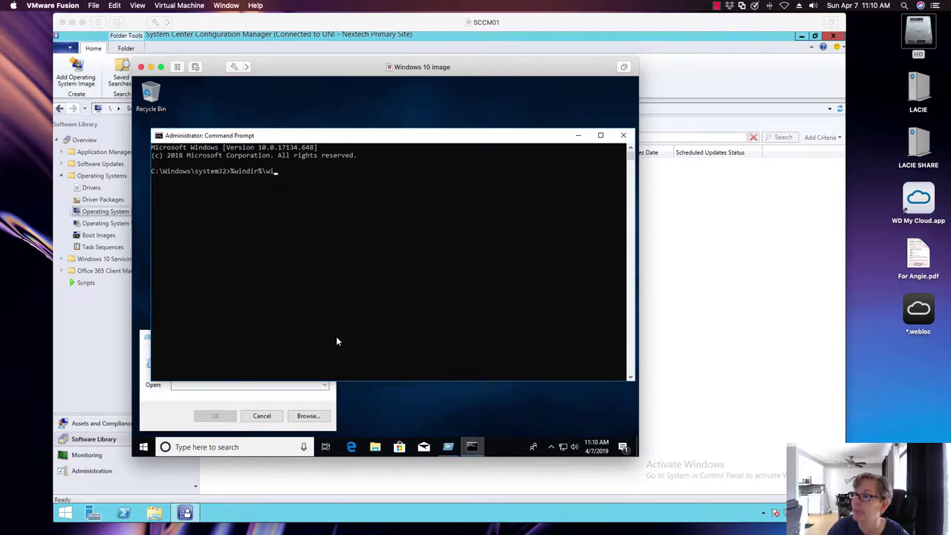
{"action": "type", "text": "syste"}
{"action": "key", "text": "XF86AudioRaiseVolume"}
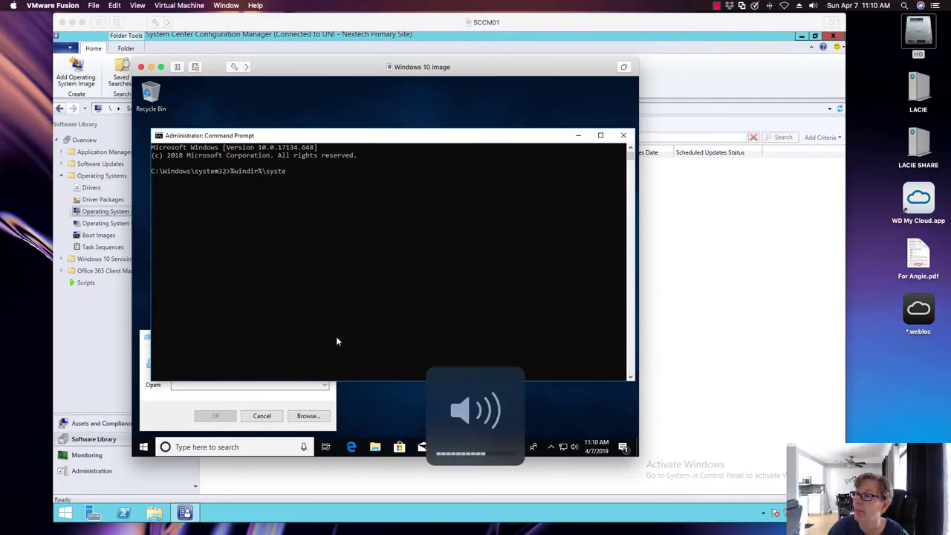
{"action": "left_click", "coordinate": [305, 179]}
{"action": "key", "text": "BackSpace"}
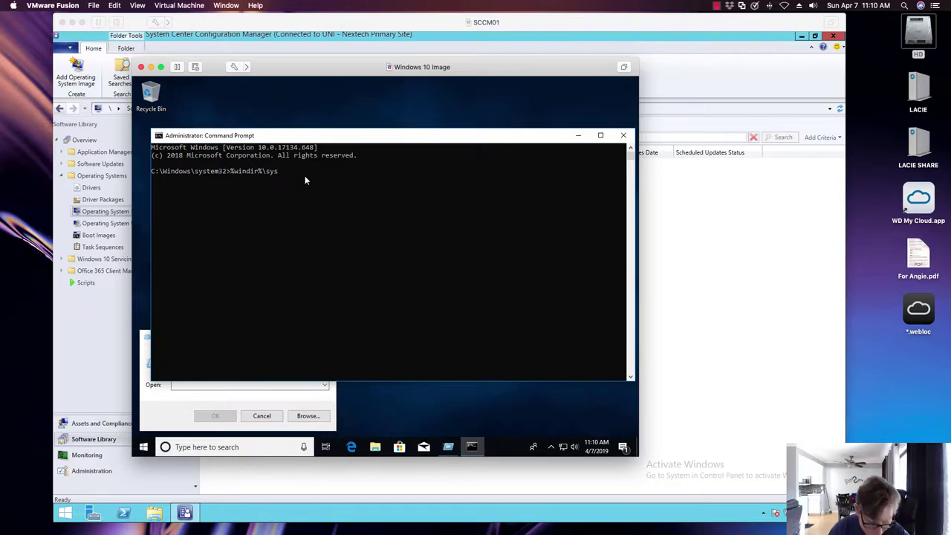
{"action": "type", "text": "tem32\\sysprep"}
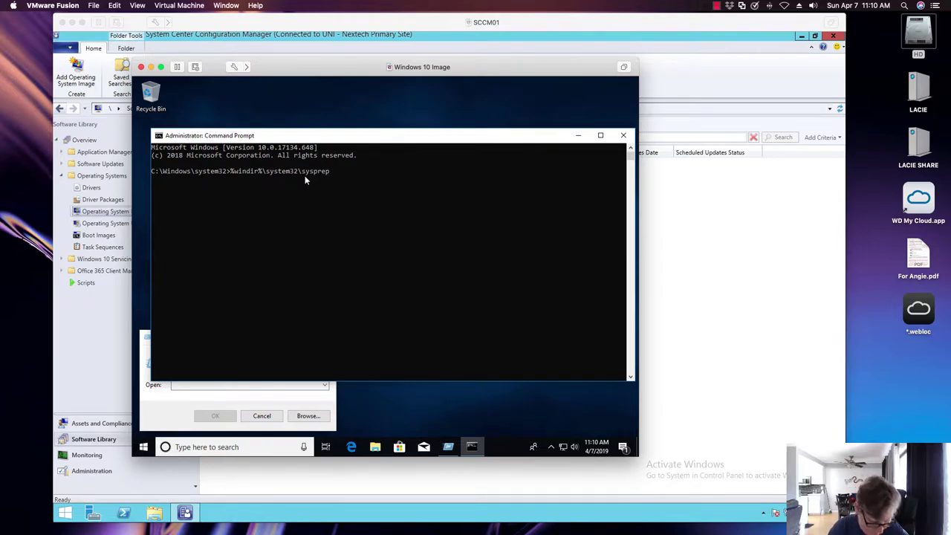
{"action": "type", "text": "\\sysprep"}
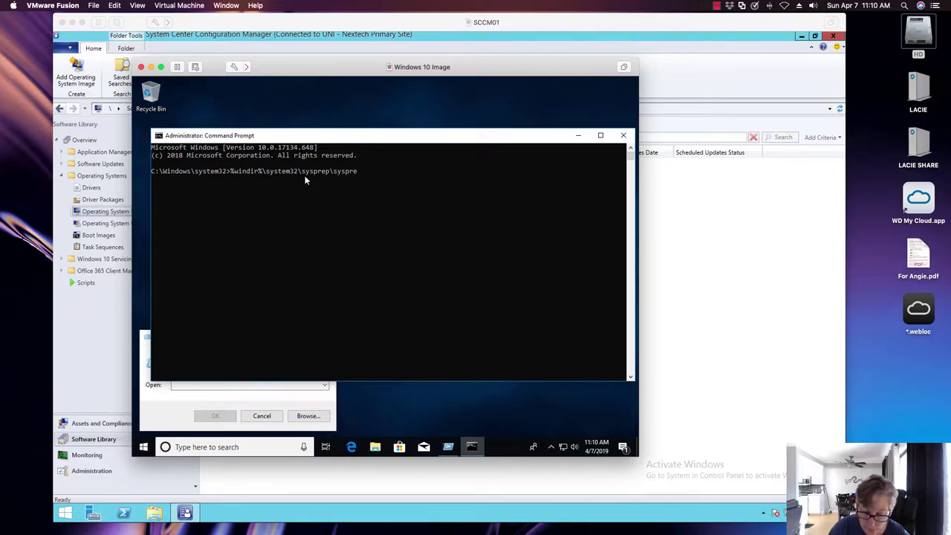
{"action": "type", "text": ".exe /"}
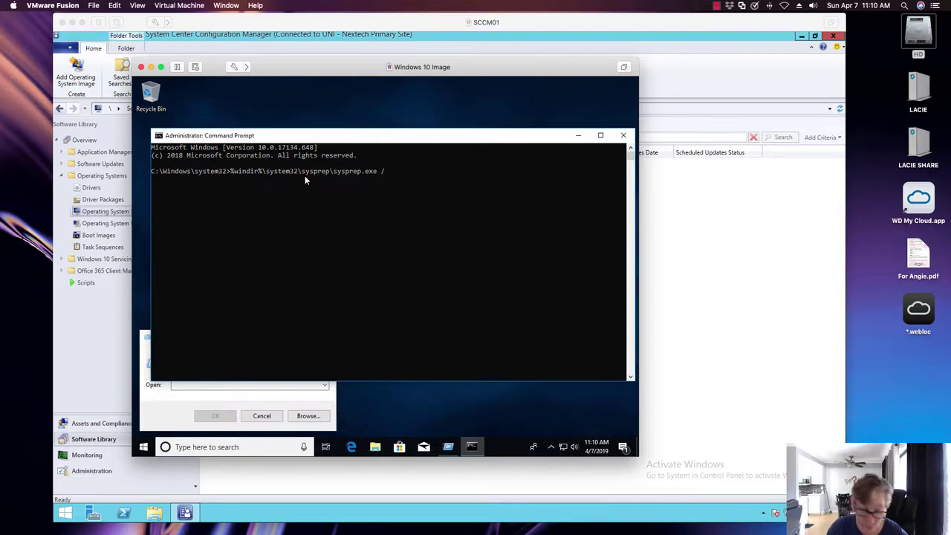
Step: Add /generalize /shutdown /oobe, run sysprep, and dismiss its usage message
{"action": "type", "text": "generalize /shutdow"}
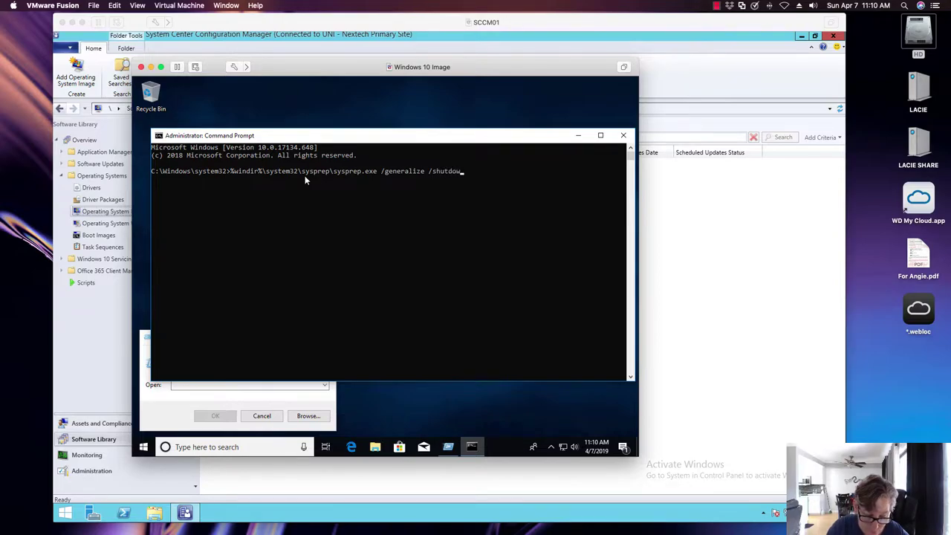
{"action": "type", "text": "n /"}
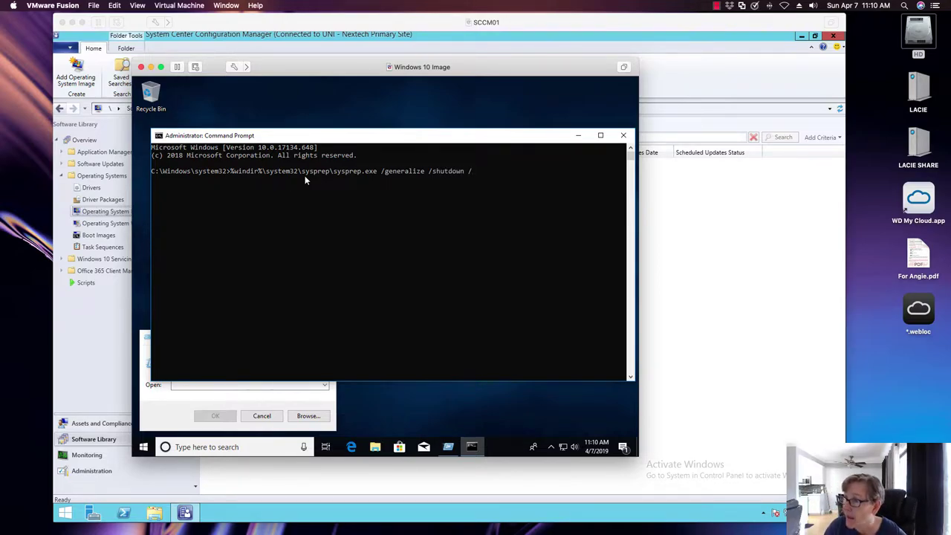
{"action": "type", "text": "oob"}
{"action": "key", "text": "Return"}
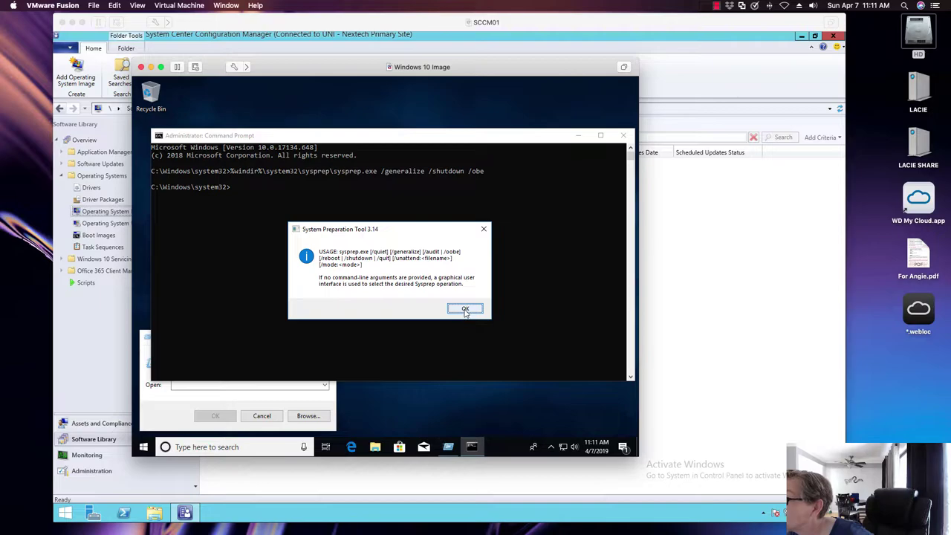
{"action": "left_click", "coordinate": [466, 309]}
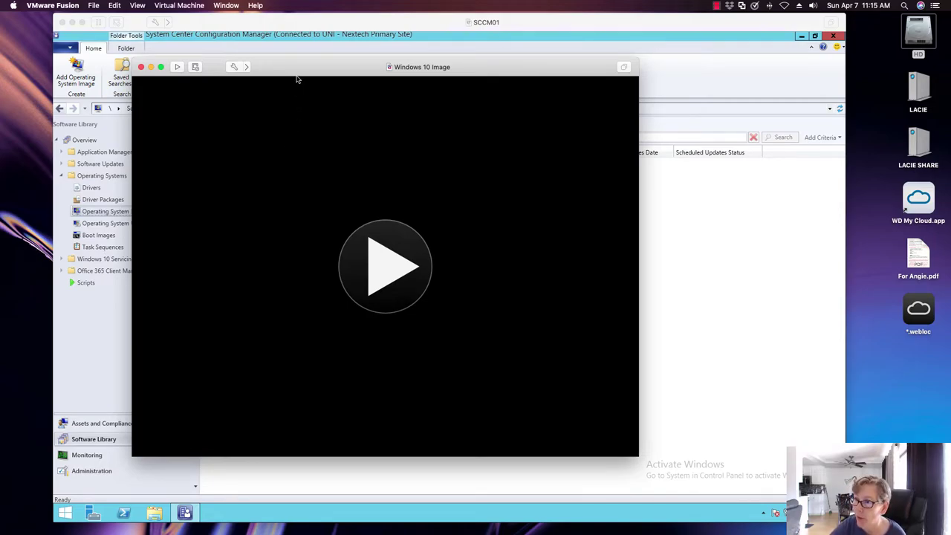
Step: Shift the powered-off Windows 10 Image window further left
{"action": "left_click_drag", "start_coordinate": [287, 73], "coordinate": [266, 77]}
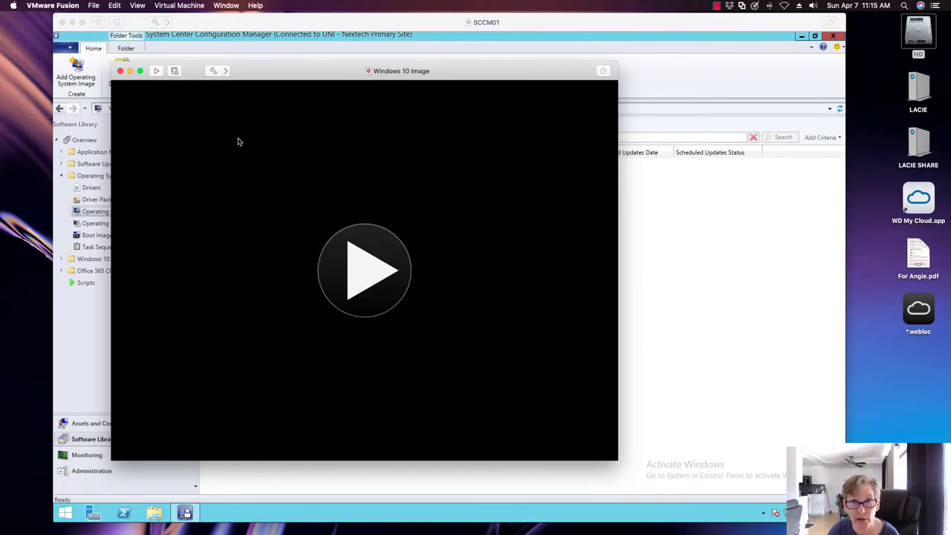
{"action": "left_click_drag", "start_coordinate": [276, 70], "coordinate": [253, 76]}
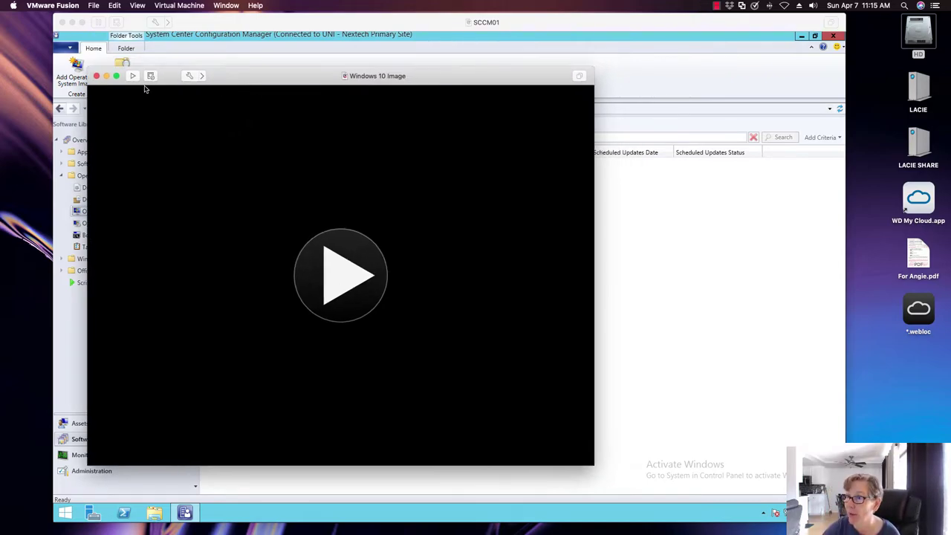
Step: Hide the Windows 10 Image window and browse the Virtual Machine menu
{"action": "left_click", "coordinate": [107, 76]}
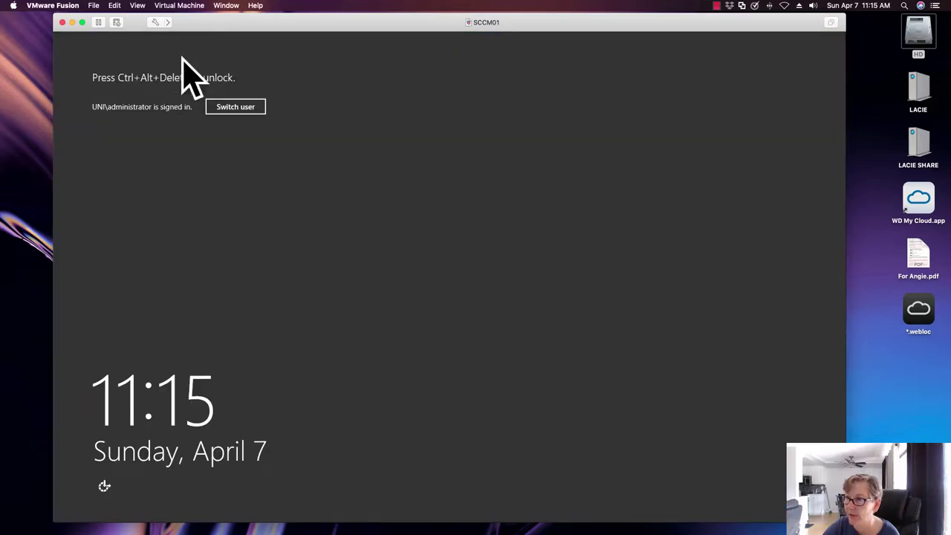
{"action": "left_click", "coordinate": [182, 4]}
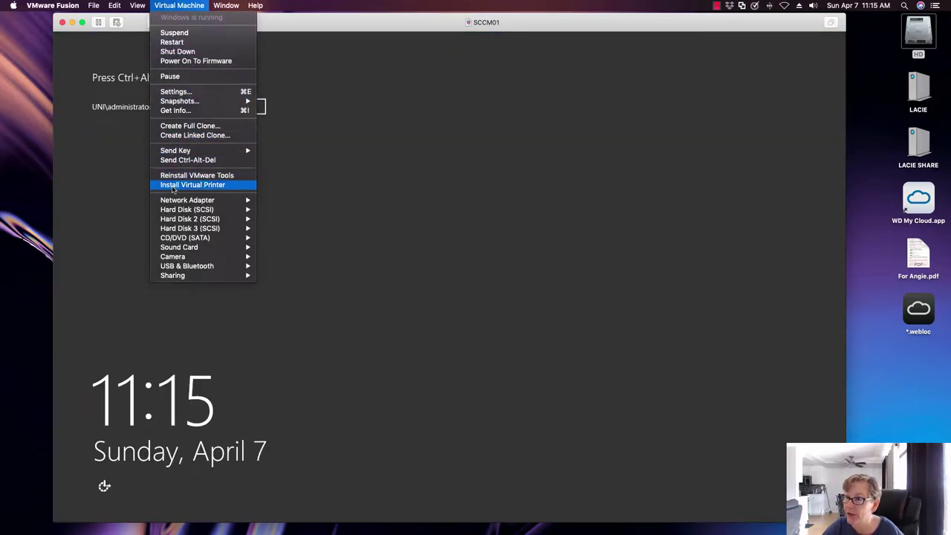
{"action": "left_click", "coordinate": [253, 211]}
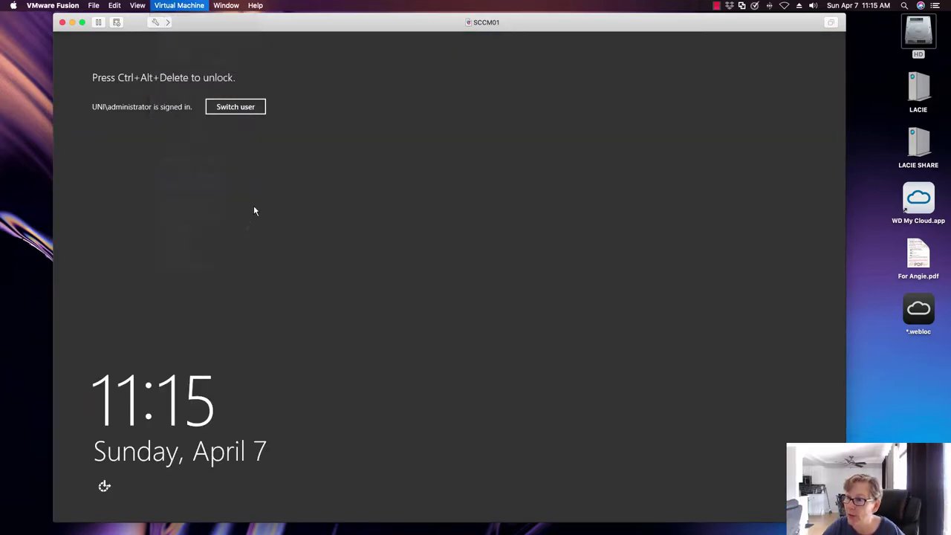
Step: Send Ctrl-Alt-Del, sign in to SCCM01 with the account password, and select Task Sequences
{"action": "left_click", "coordinate": [186, 8]}
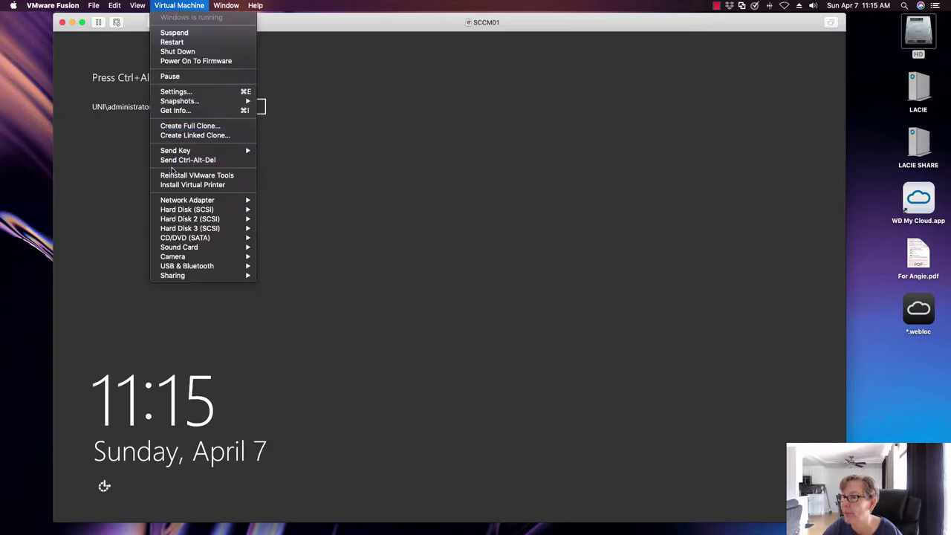
{"action": "left_click", "coordinate": [191, 160]}
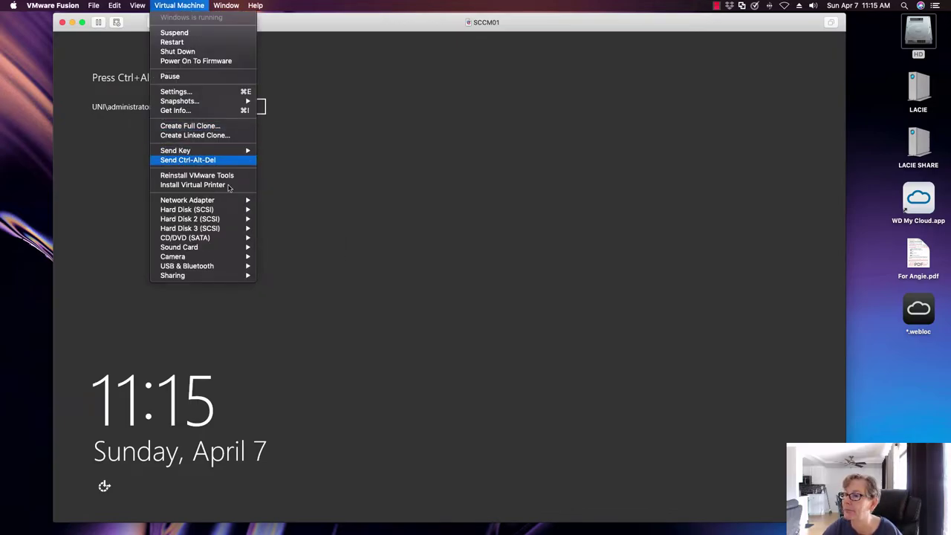
{"action": "type", "text": "P@ssw0rd"}
{"action": "key", "text": "Return"}
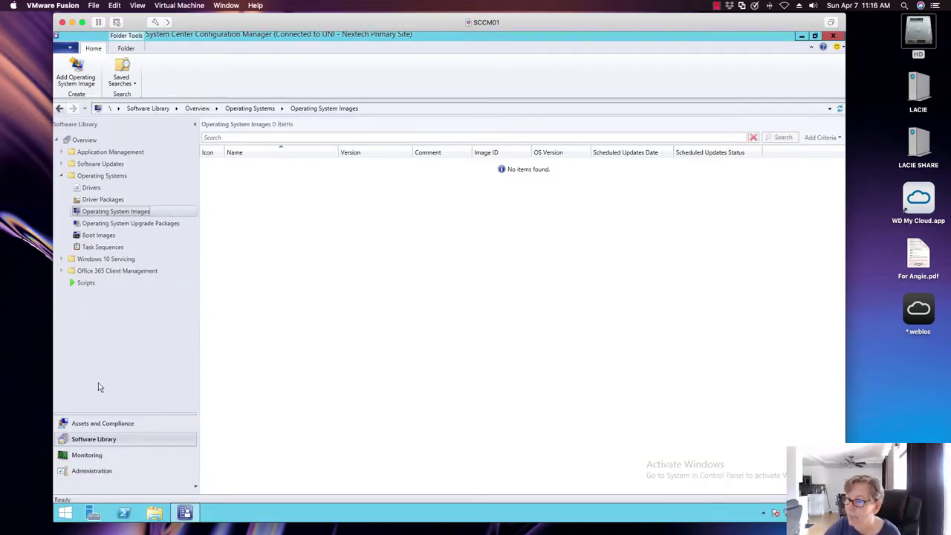
{"action": "left_click", "coordinate": [103, 249]}
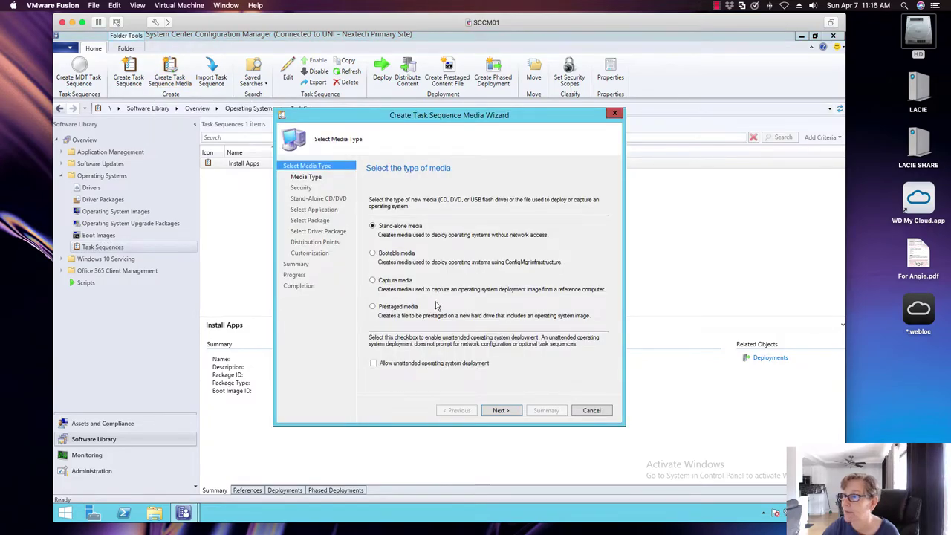
Step: Choose Capture media, keep CD/DVD set, and enter e:\capture as the media file path
{"action": "left_click", "coordinate": [400, 281]}
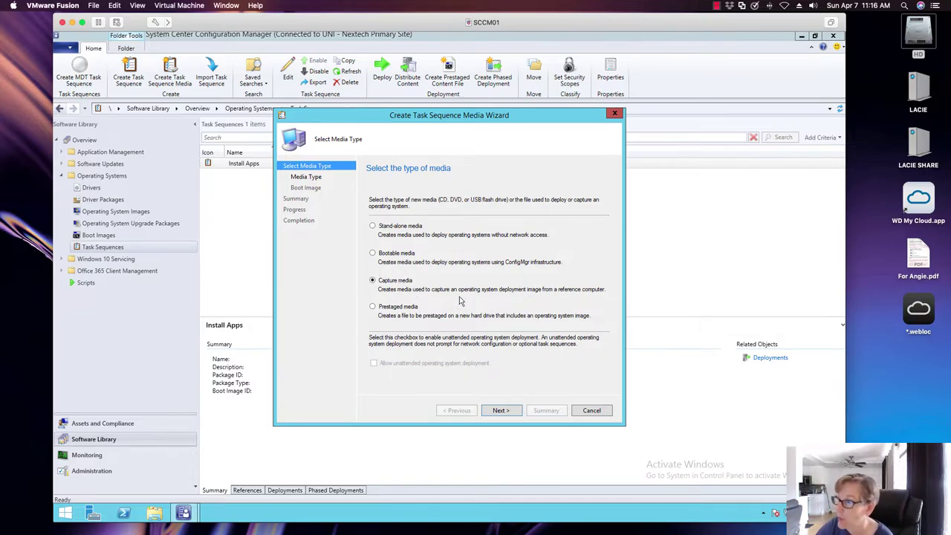
{"action": "left_click", "coordinate": [502, 409]}
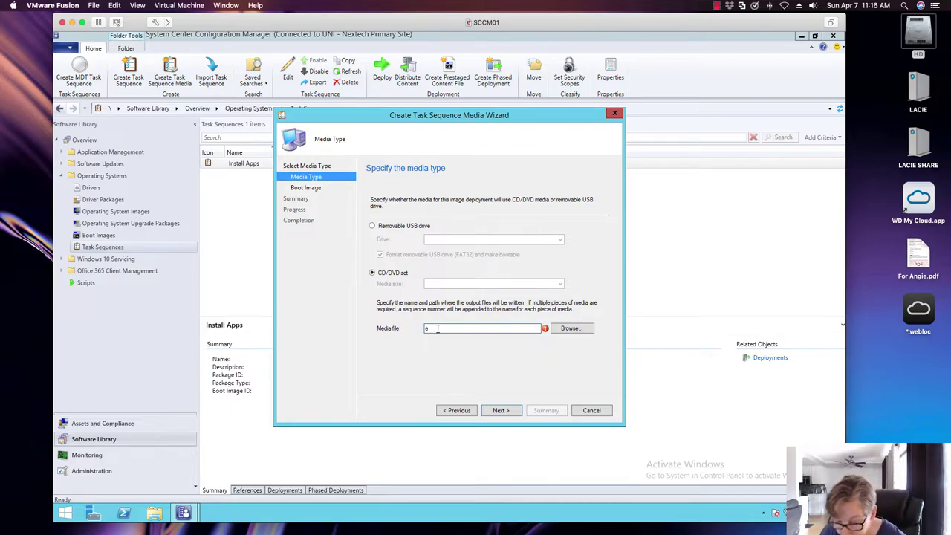
{"action": "type", "text": ":\\capture"}
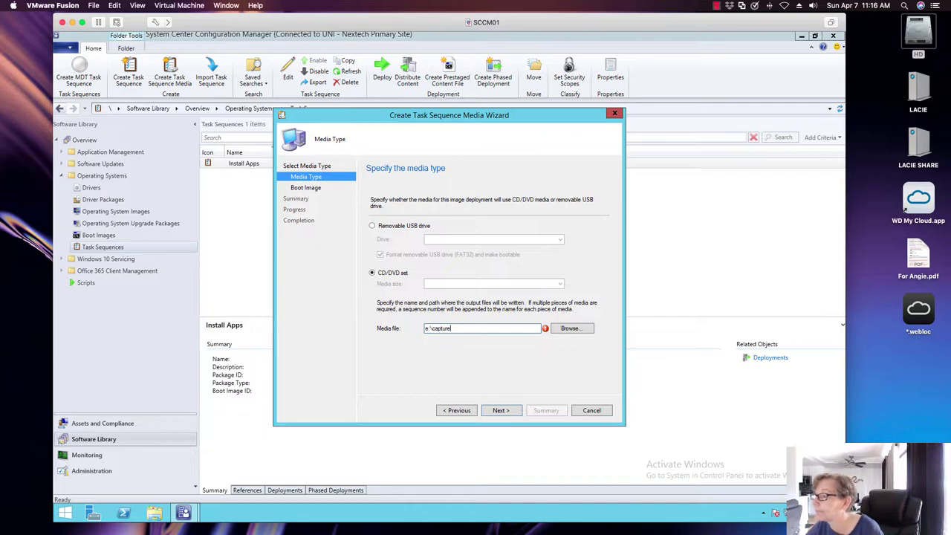
{"action": "type", "text": "win10"}
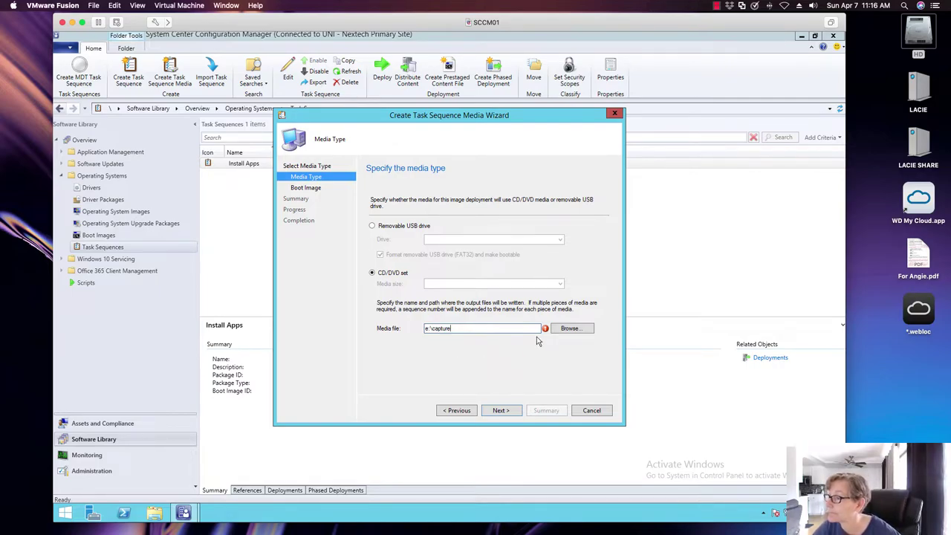
{"action": "left_click", "coordinate": [569, 328]}
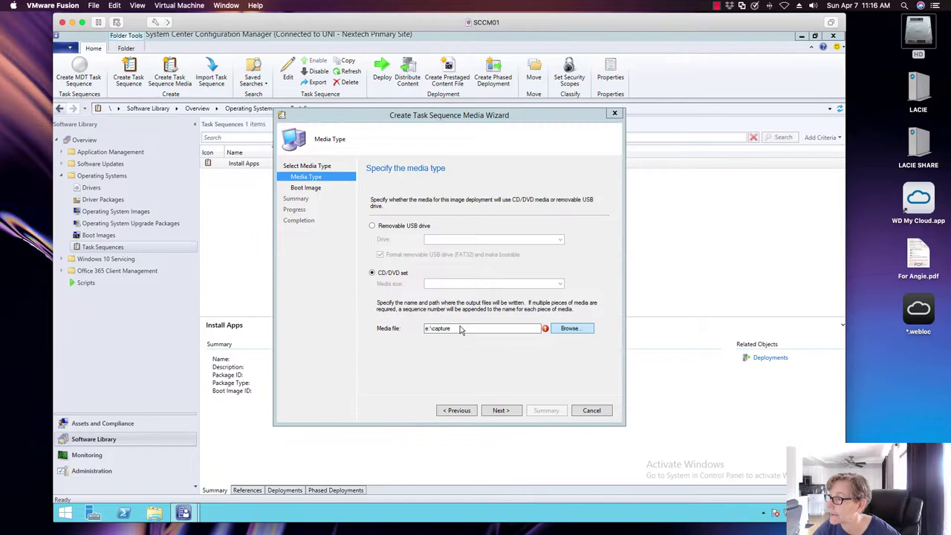
Step: Save the media as E:\capture.iso with ISO Files type and advance to the boot image page
{"action": "left_click", "coordinate": [558, 324]}
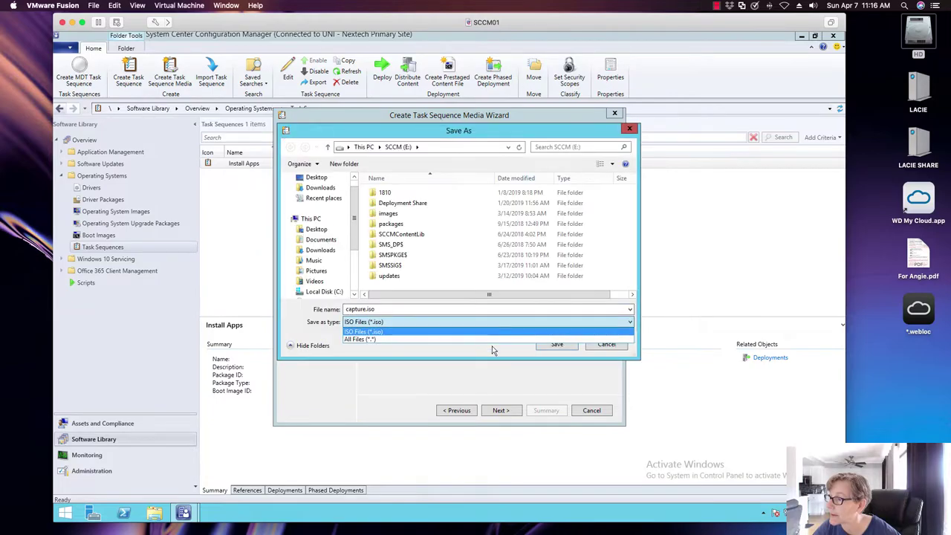
{"action": "left_click", "coordinate": [355, 281]}
{"action": "scroll", "coordinate": [355, 281], "scroll_direction": "down", "scroll_amount": 3}
{"action": "left_click", "coordinate": [319, 239]}
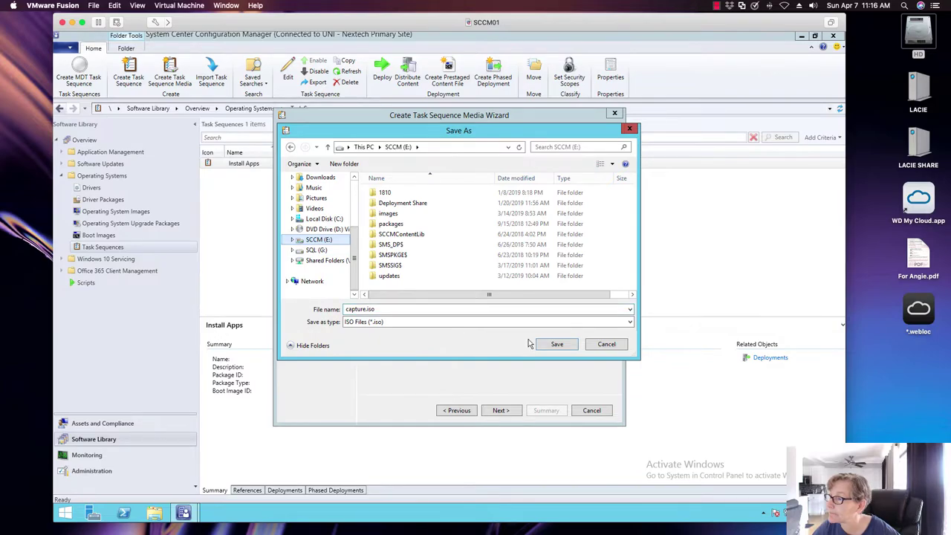
{"action": "left_click", "coordinate": [556, 345]}
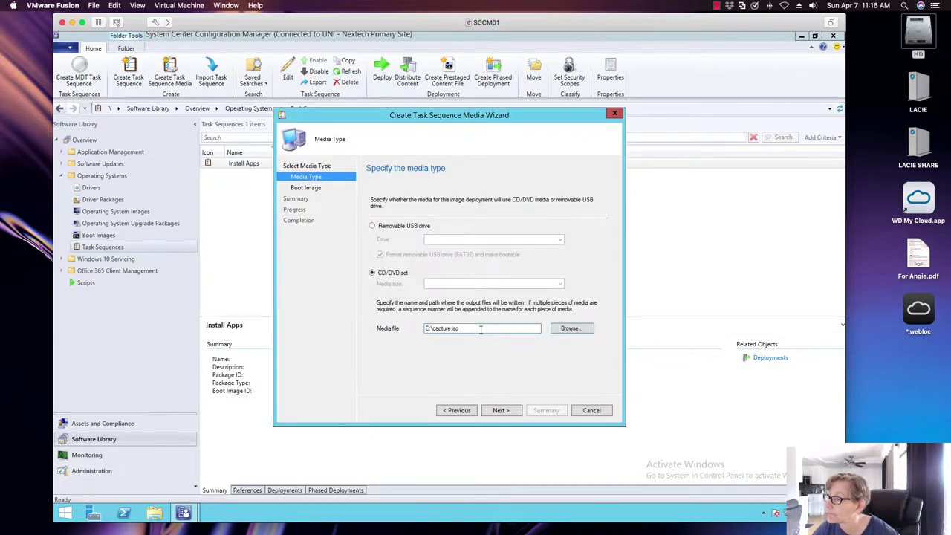
{"action": "left_click", "coordinate": [481, 329]}
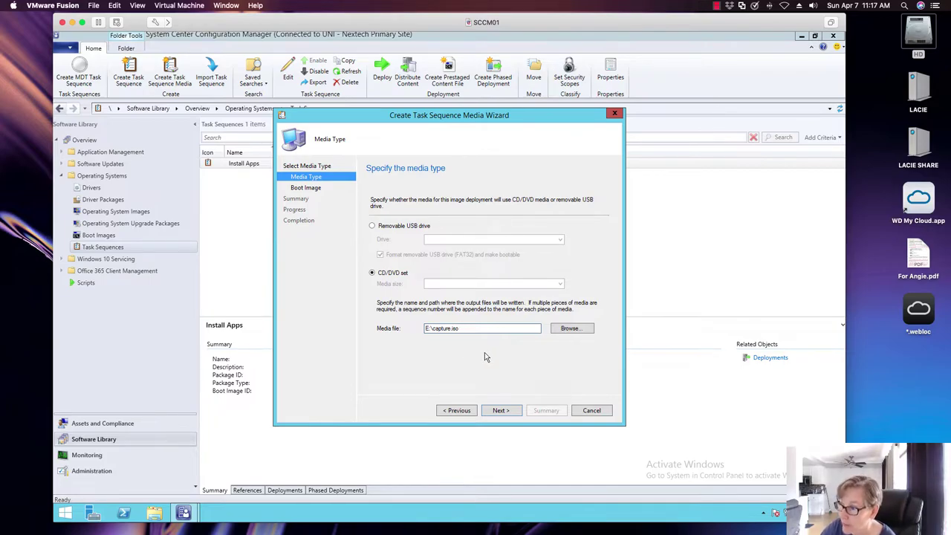
{"action": "left_click", "coordinate": [501, 410]}
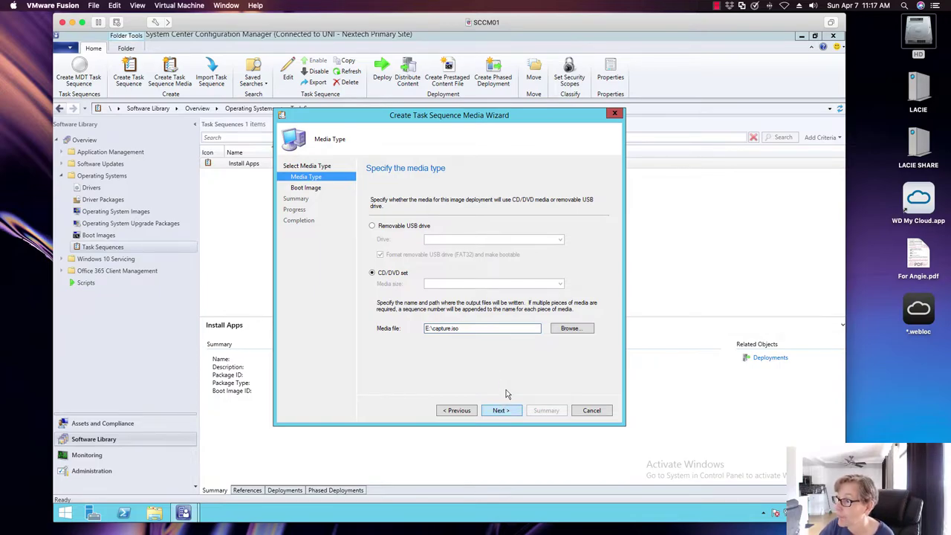
Step: Choose the x64 boot image for the capture media
{"action": "left_click", "coordinate": [580, 226]}
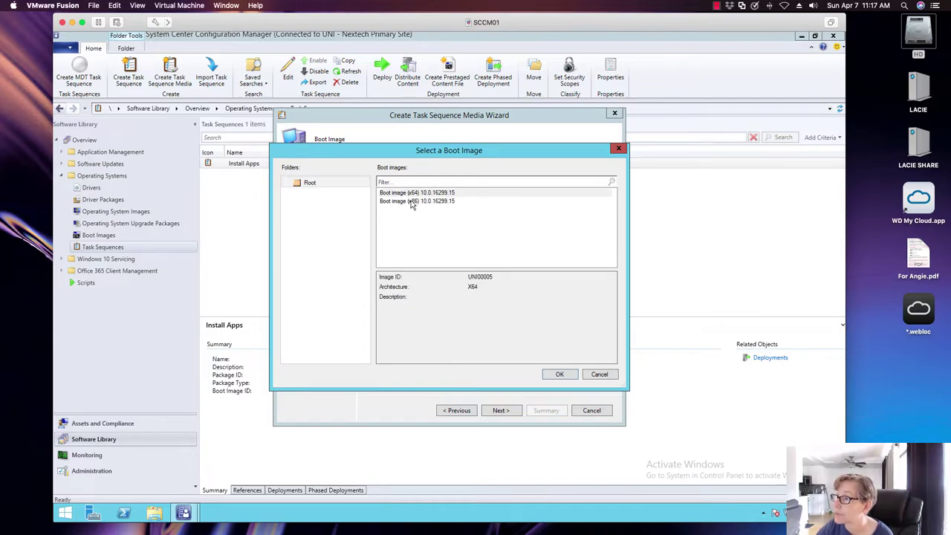
{"action": "left_click", "coordinate": [414, 202]}
{"action": "left_click", "coordinate": [423, 194]}
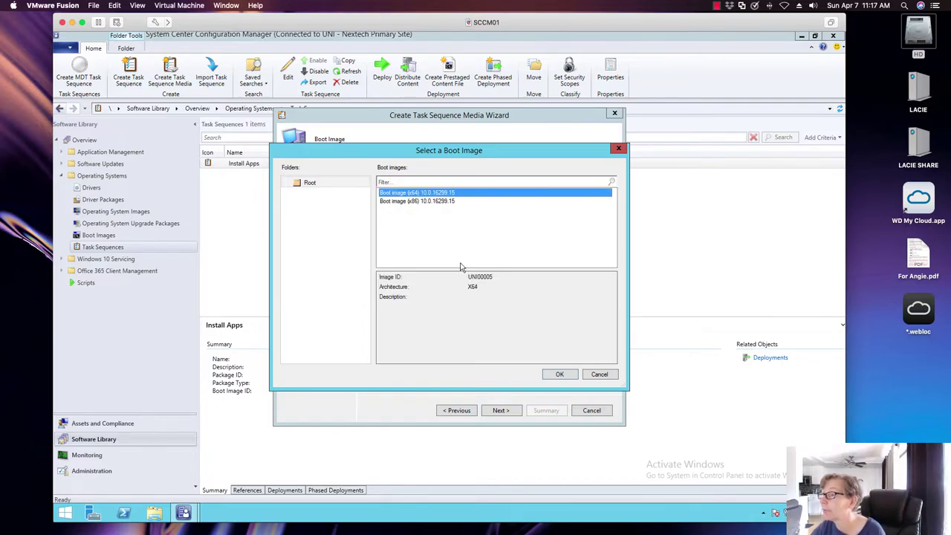
{"action": "left_click", "coordinate": [558, 375]}
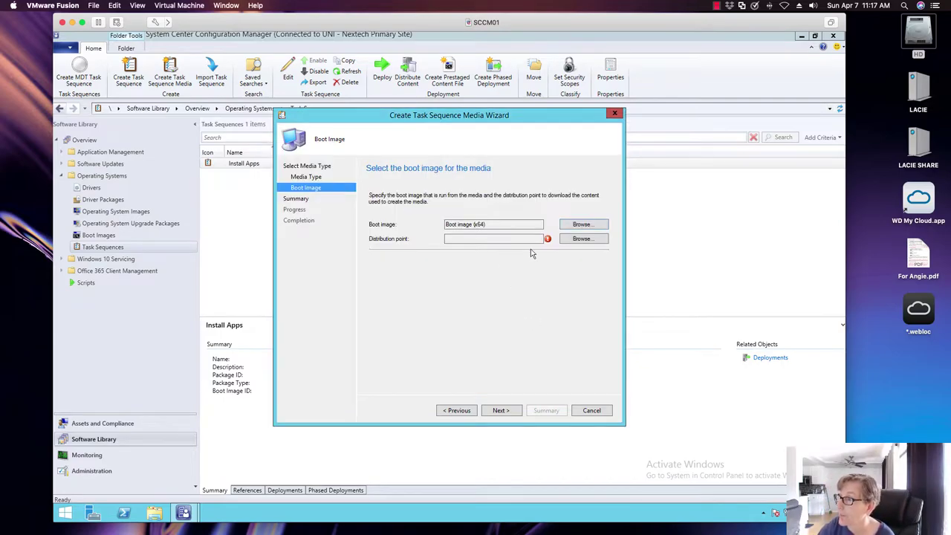
Step: Set SCCM01.UNI.NEXTECH.COM as the distribution point and move to the next wizard step
{"action": "left_click", "coordinate": [571, 239]}
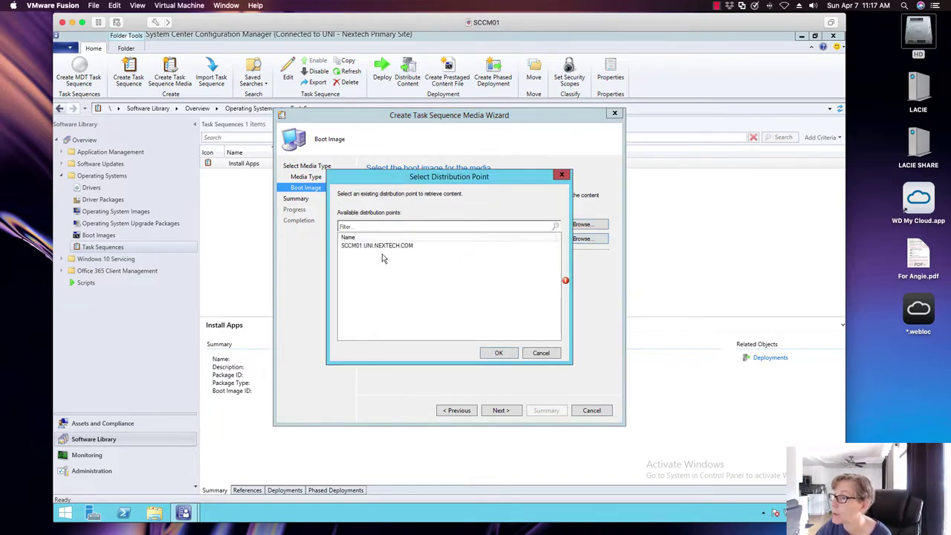
{"action": "left_click", "coordinate": [499, 352]}
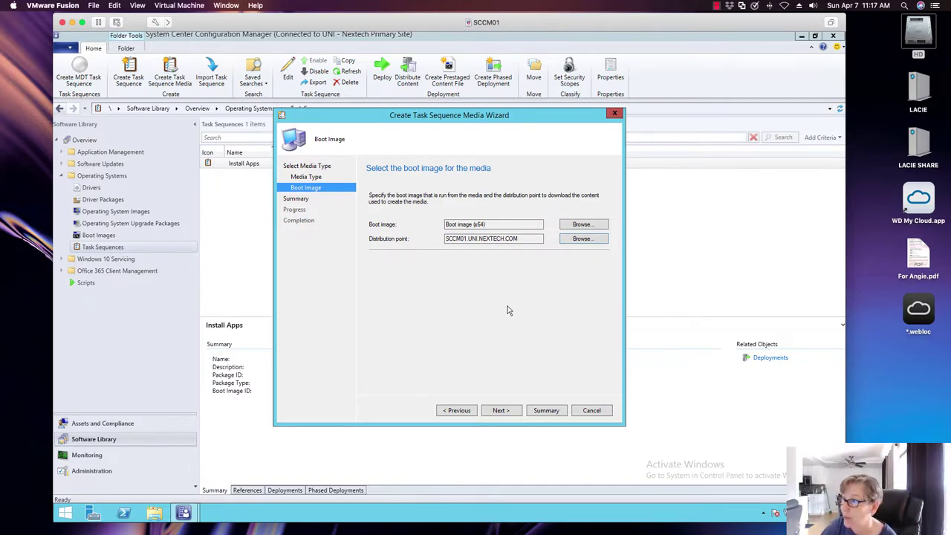
{"action": "left_click", "coordinate": [500, 410]}
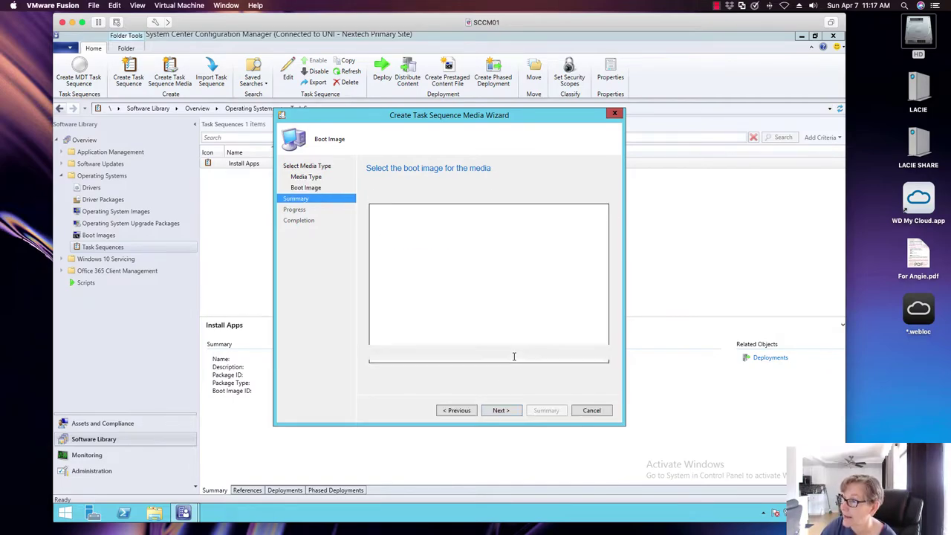
Step: Move past the Summary page to create the capture media
{"action": "left_click", "coordinate": [499, 410]}
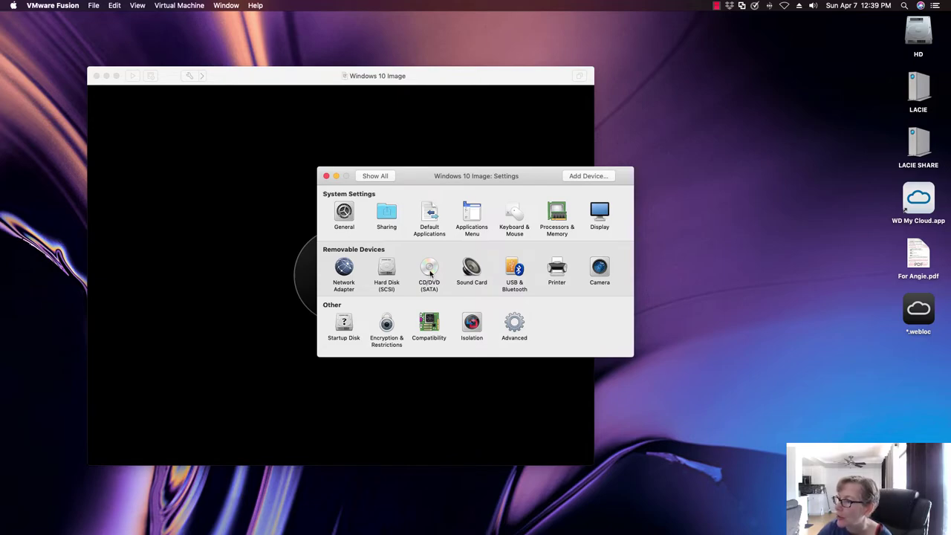
Step: Switch the VM's CD/DVD (SATA) source to the HL-DT-ST DVDRAM GP65NB60 drive and close Settings
{"action": "left_click", "coordinate": [430, 274]}
{"action": "left_click", "coordinate": [413, 233]}
{"action": "left_click", "coordinate": [416, 220]}
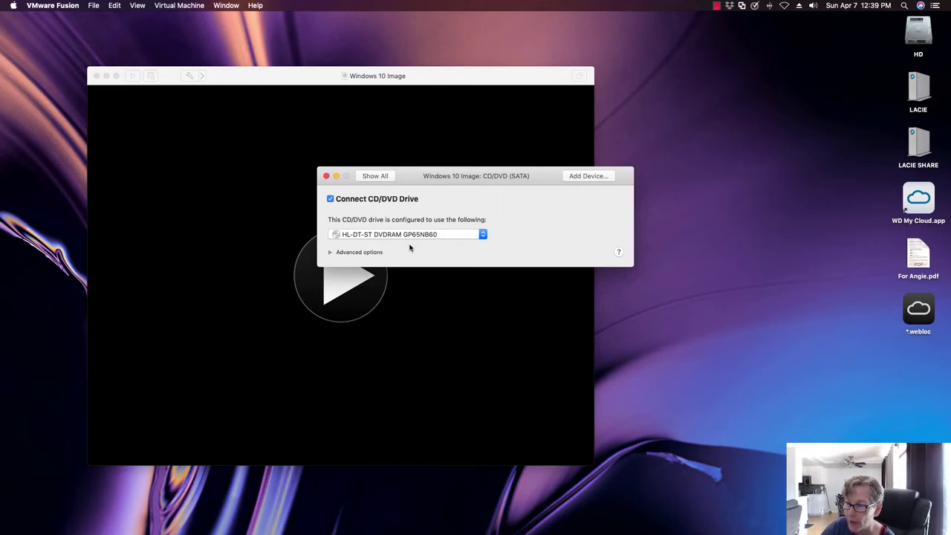
{"action": "left_click", "coordinate": [326, 176]}
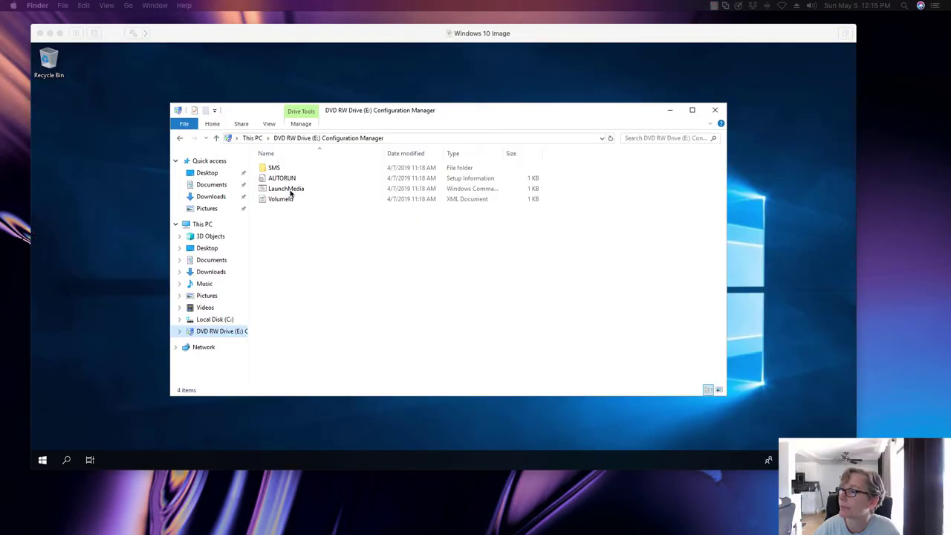
Step: Run LaunchMedia from the capture media and approve the UAC prompt
{"action": "left_click", "coordinate": [288, 192]}
{"action": "right_click", "coordinate": [281, 193]}
{"action": "left_click", "coordinate": [286, 198]}
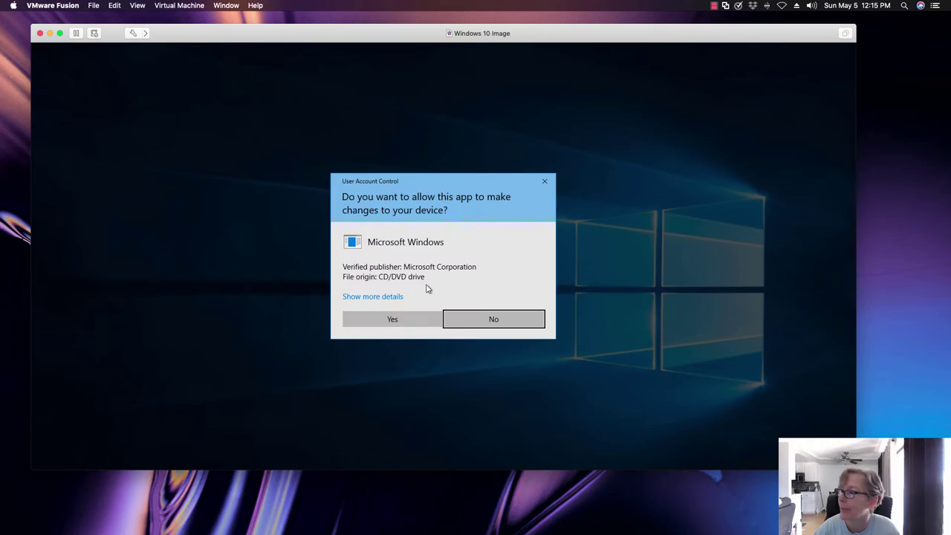
{"action": "left_click", "coordinate": [414, 316]}
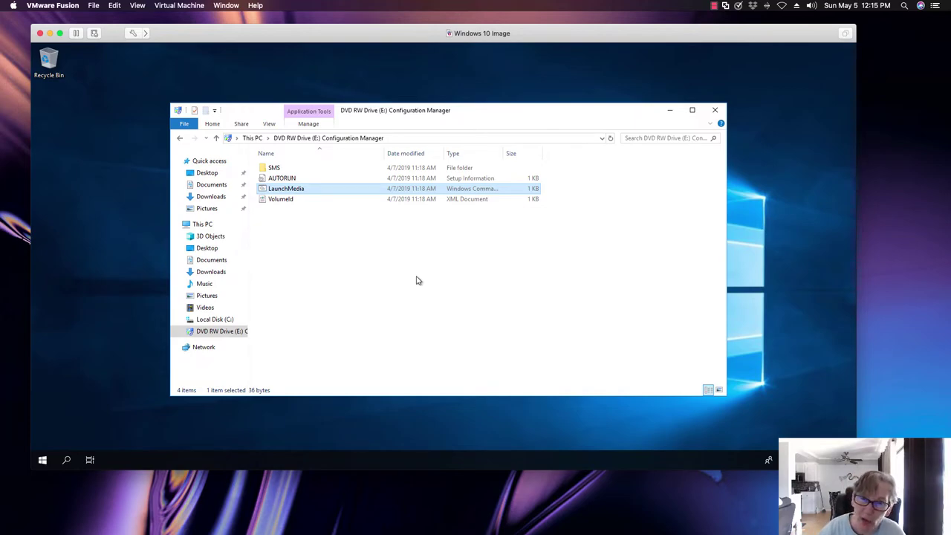
{"action": "key", "text": "Return"}
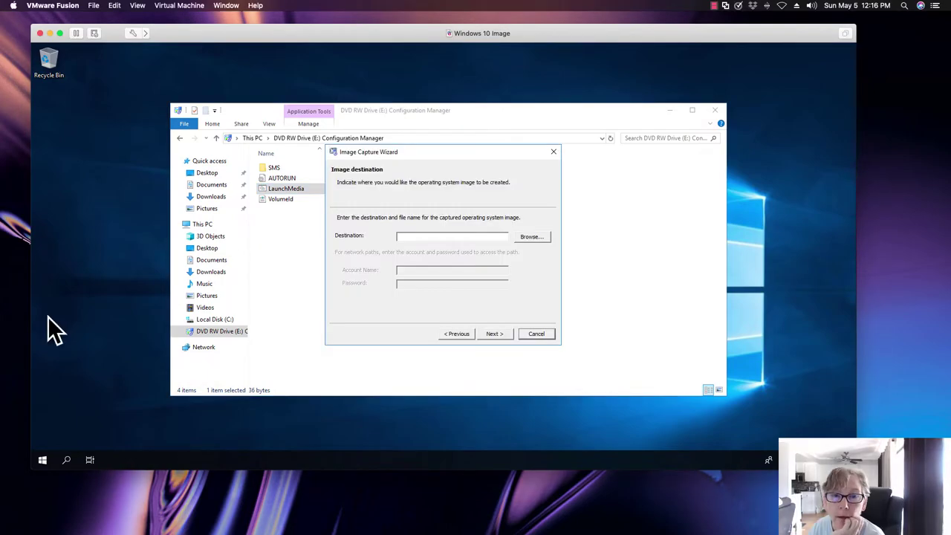
Step: Save the capture destination as win10img.wim on Local Disk (C:)
{"action": "left_click", "coordinate": [536, 236]}
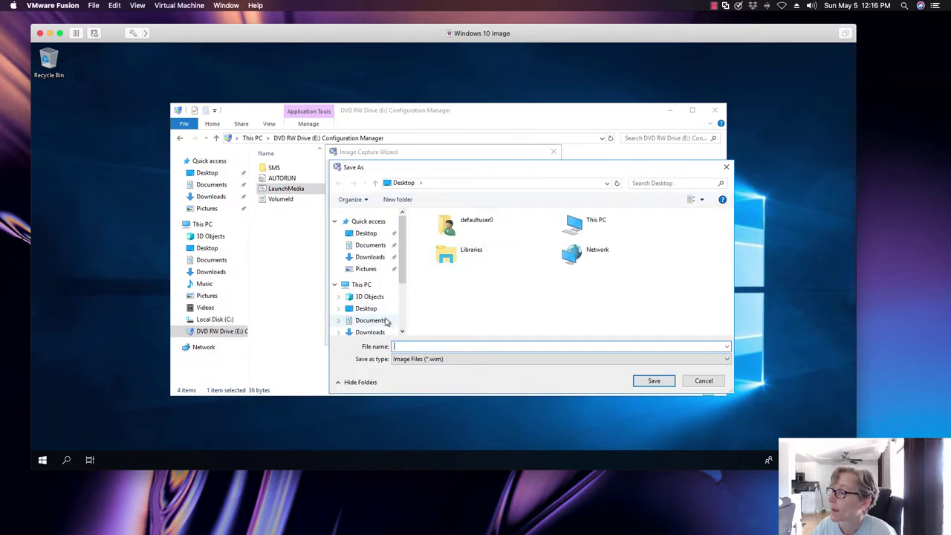
{"action": "left_click", "coordinate": [363, 285]}
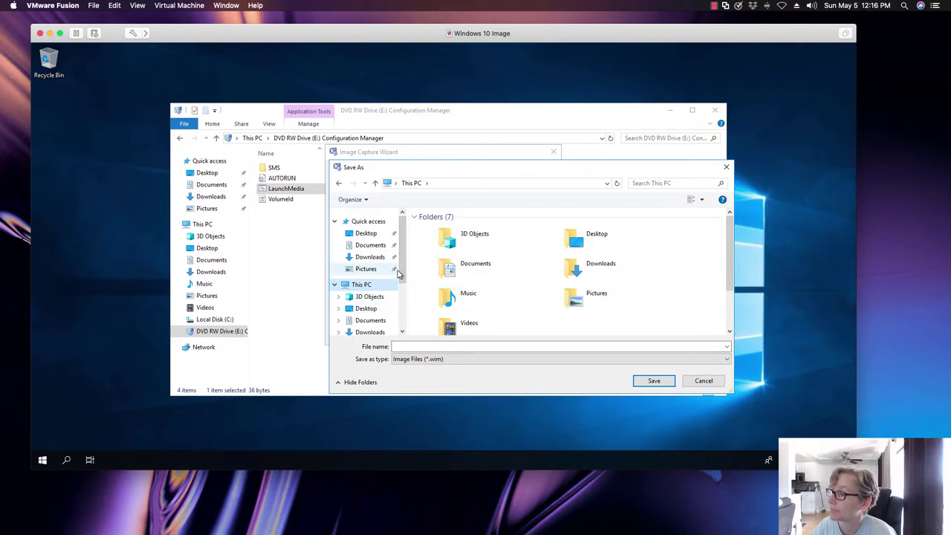
{"action": "scroll", "coordinate": [394, 305], "scroll_direction": "down", "scroll_amount": 3}
{"action": "left_click", "coordinate": [380, 297]}
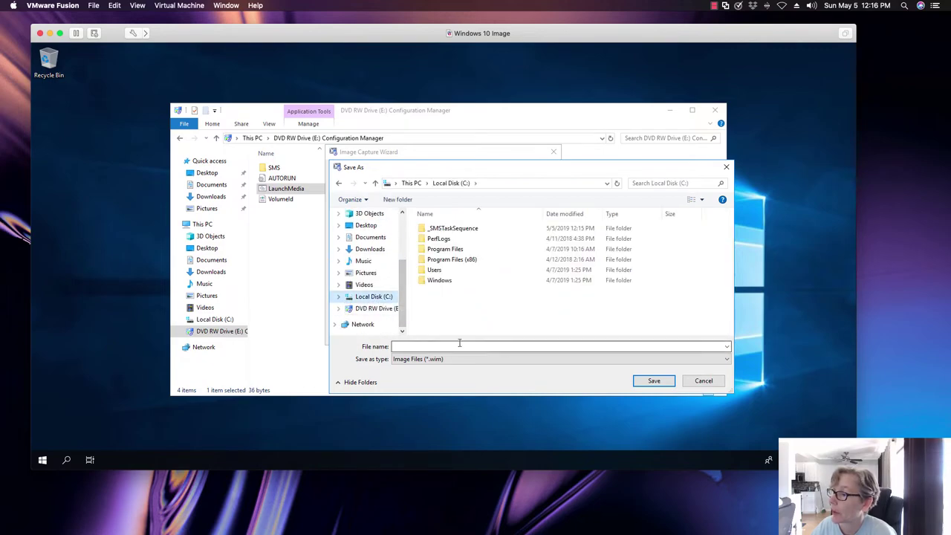
{"action": "left_click", "coordinate": [439, 345]}
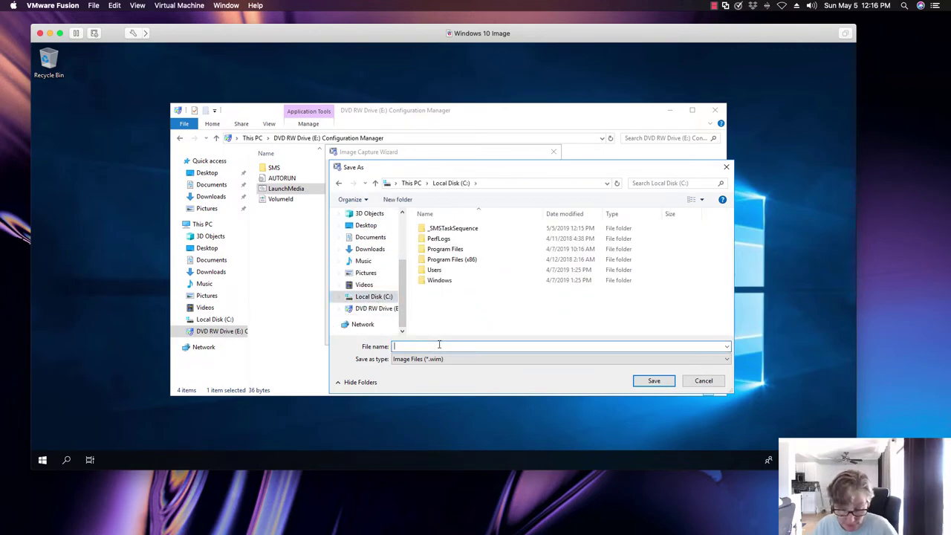
{"action": "type", "text": "win10img"}
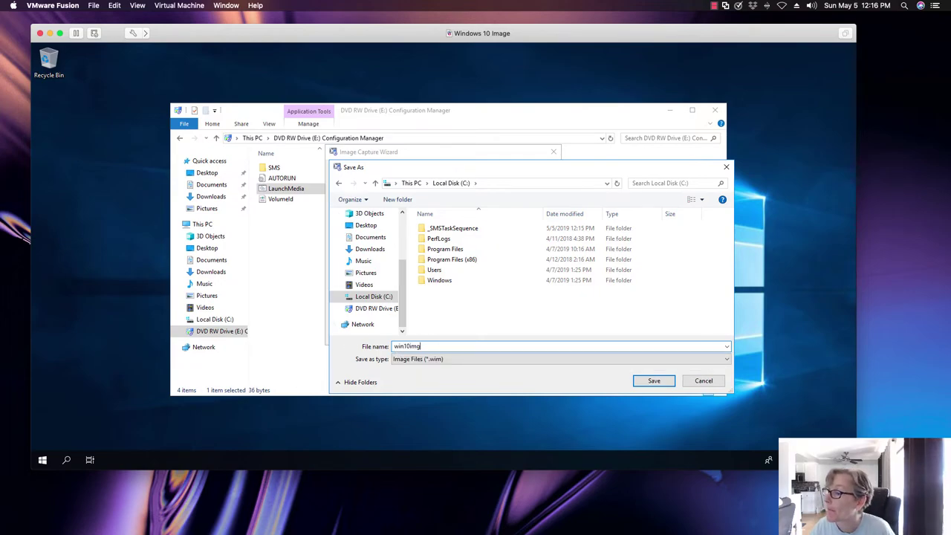
{"action": "type", "text": ".wim"}
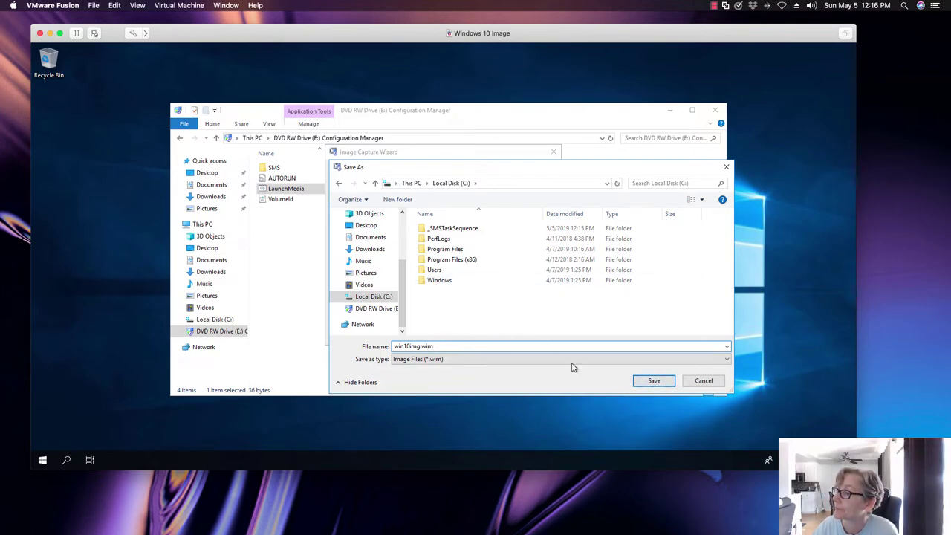
{"action": "left_click", "coordinate": [653, 381]}
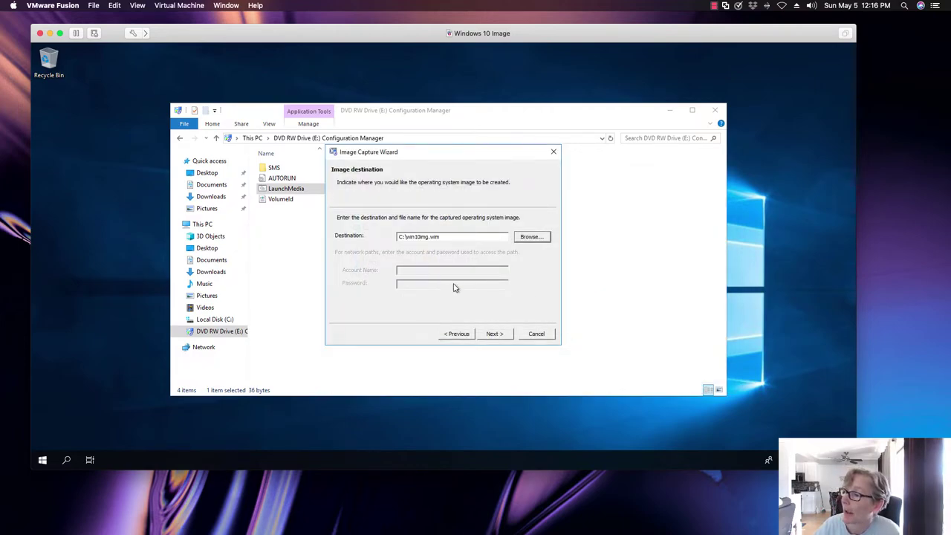
Step: Enter the creator's name, version 1.0 and description 'Cature Window 10 image', then continue
{"action": "left_click", "coordinate": [495, 333]}
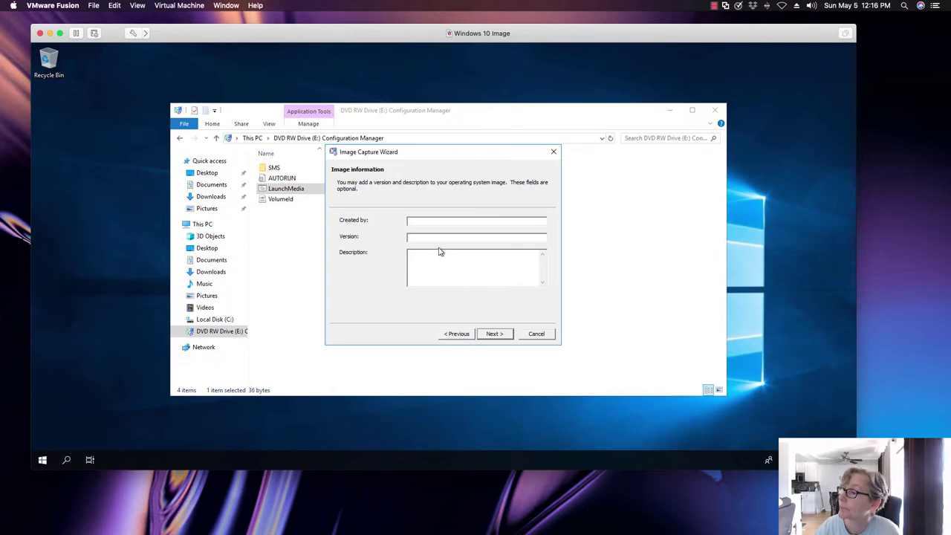
{"action": "type", "text": "Angie"}
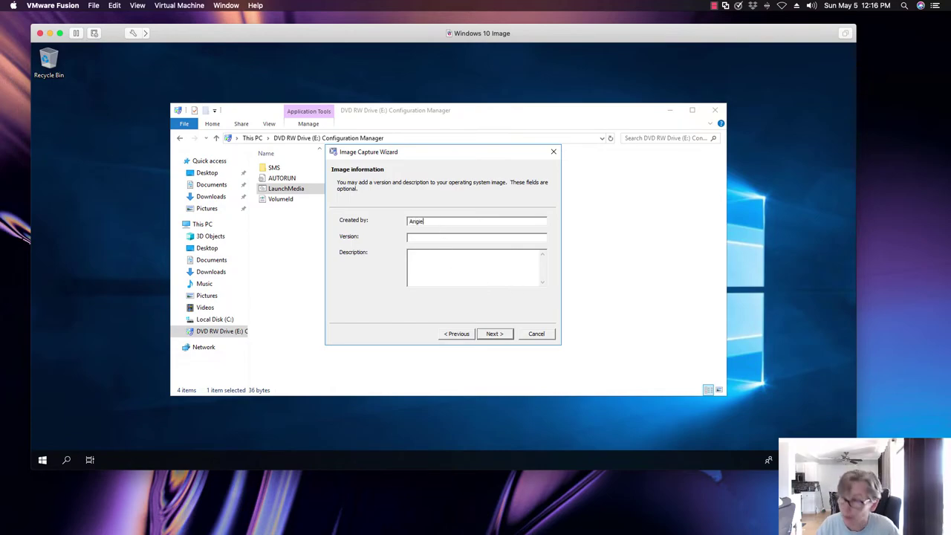
{"action": "left_click", "coordinate": [419, 236]}
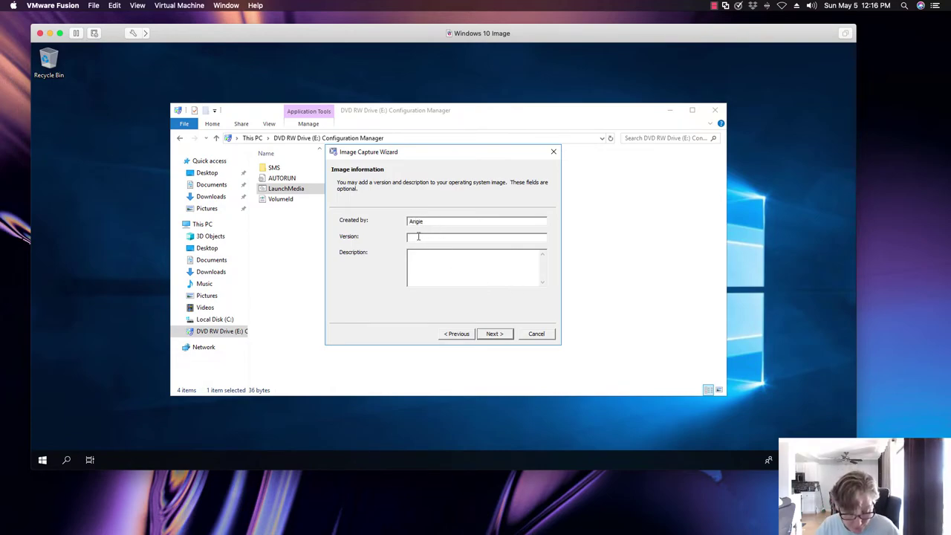
{"action": "type", "text": "1.0"}
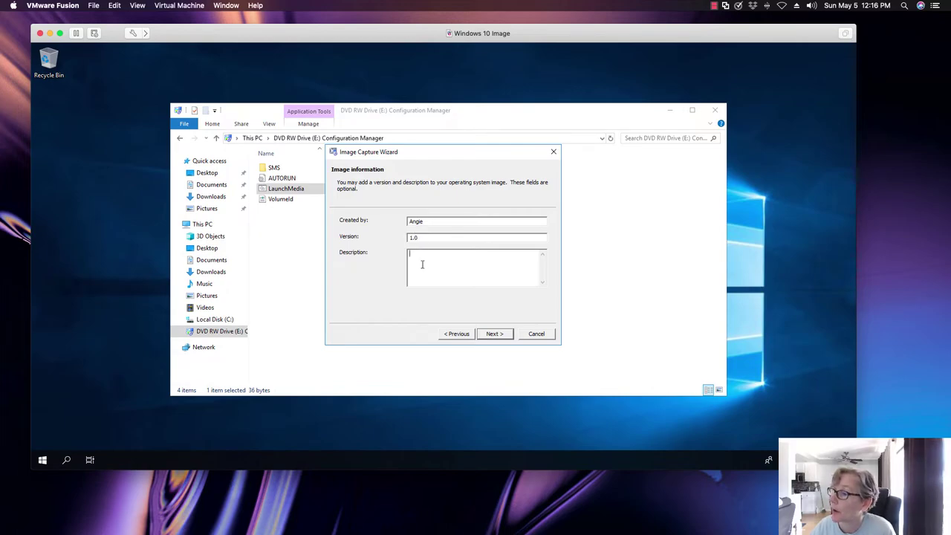
{"action": "left_click", "coordinate": [422, 264]}
{"action": "type", "text": "Cature "}
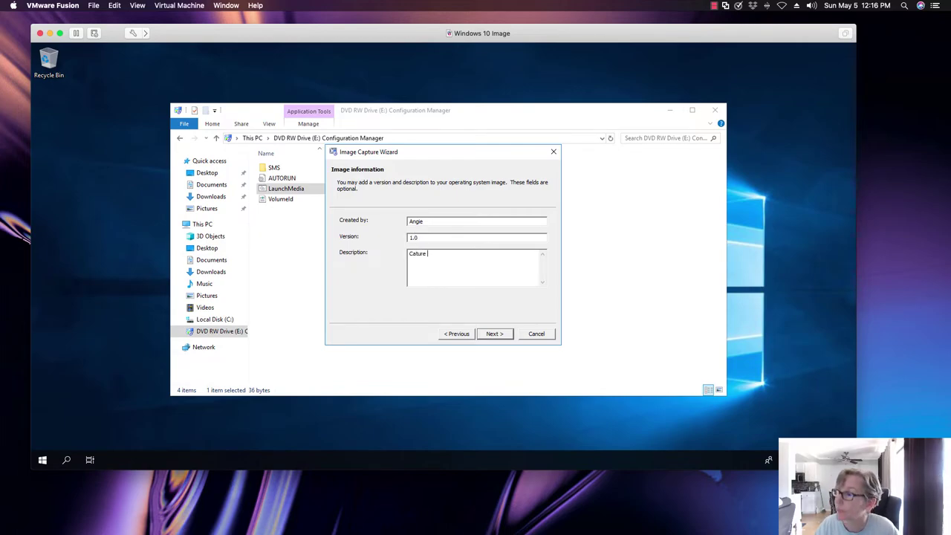
{"action": "type", "text": "Window 10 image"}
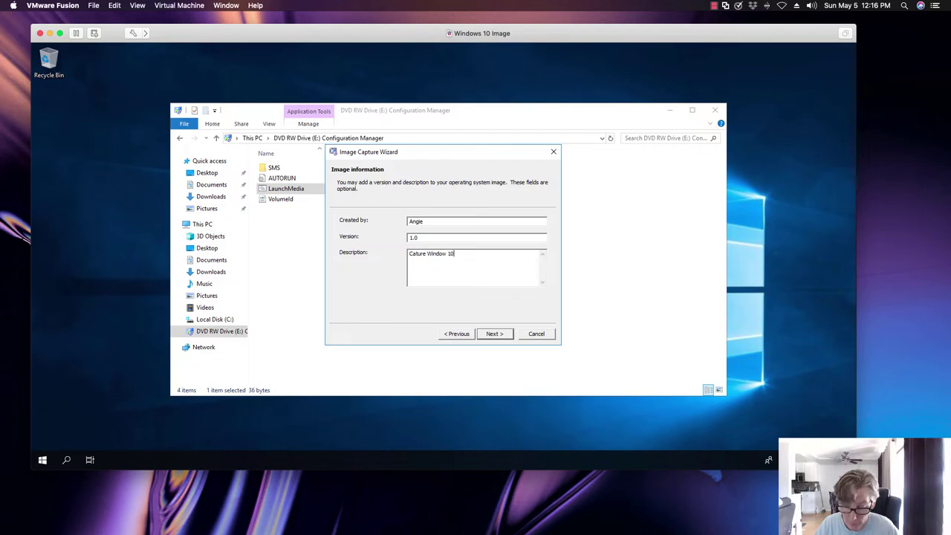
{"action": "left_click", "coordinate": [495, 334]}
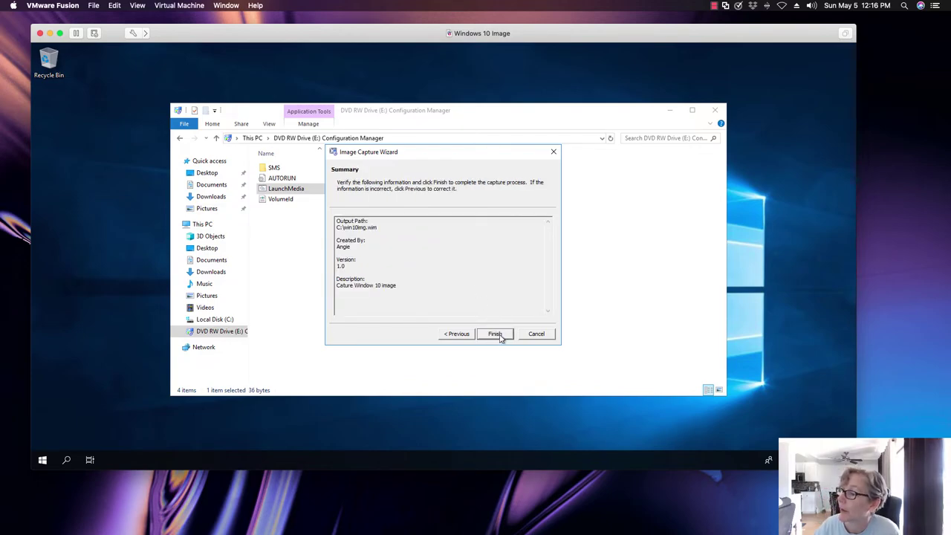
Step: Finish the Image Capture Wizard to begin the capture
{"action": "left_click", "coordinate": [502, 335]}
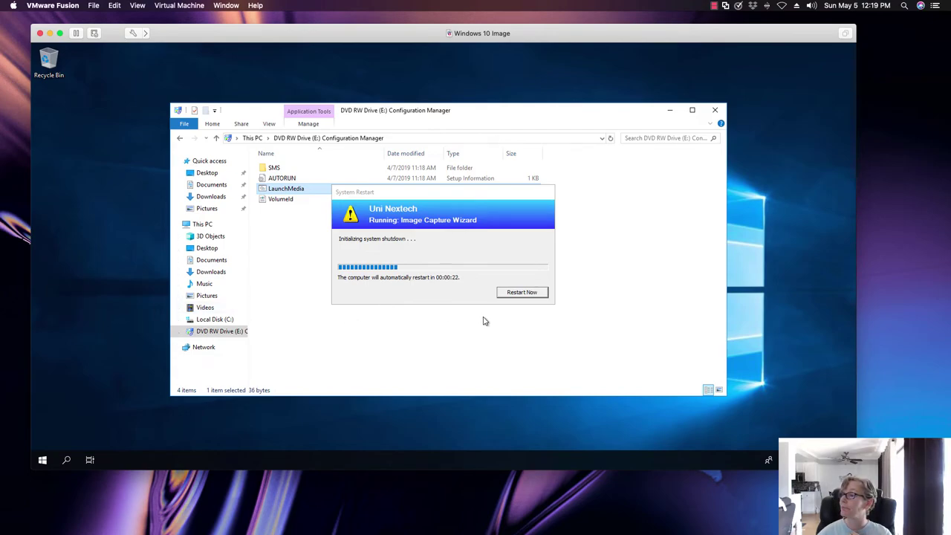
Step: Restart the VM immediately so the image capture runs
{"action": "left_click", "coordinate": [538, 296]}
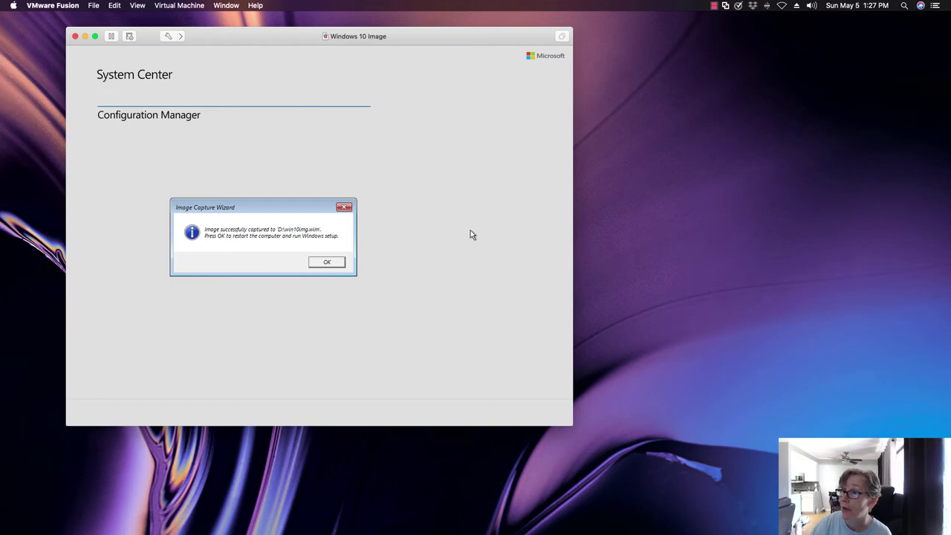
Step: Acknowledge the successful capture, release the mouse from the VM, and switch it to full screen
{"action": "left_click", "coordinate": [470, 235]}
{"action": "left_click", "coordinate": [327, 261]}
{"action": "key", "text": "ctrl+super"}
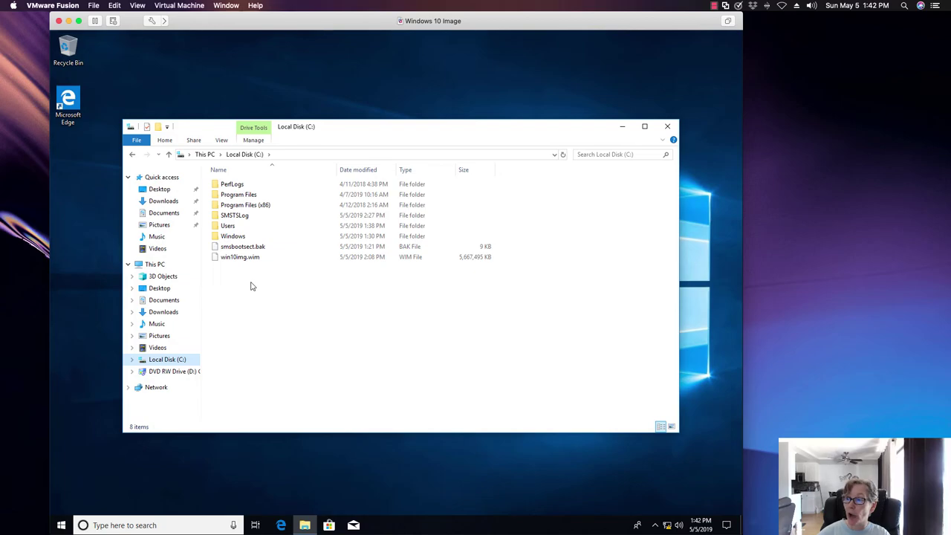
{"action": "key", "text": "ctrl+super+f"}
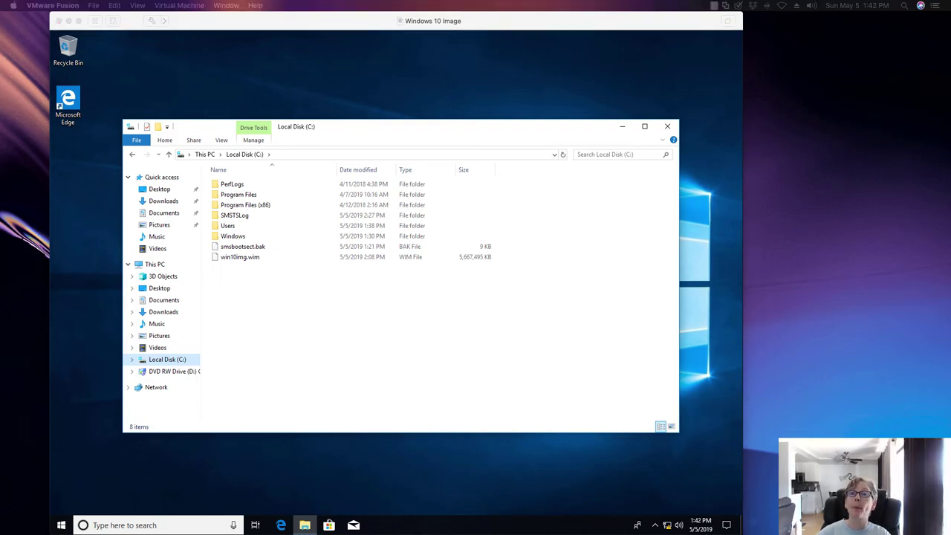